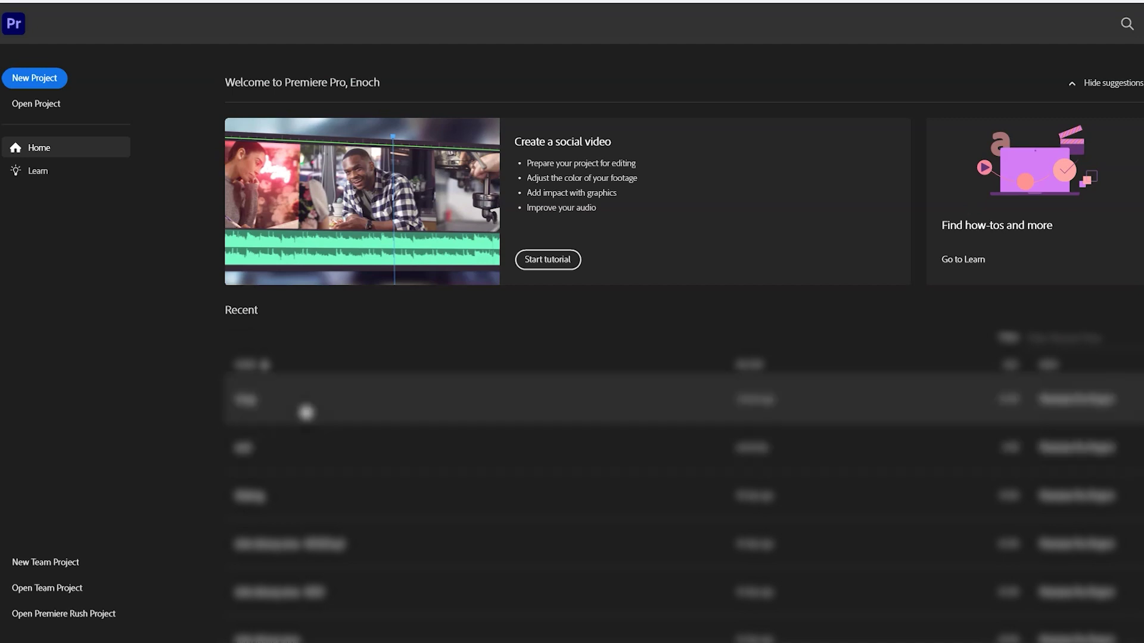
- Start a new project and name it 'Project 1'
{"action": "left_click", "coordinate": [34, 79]}
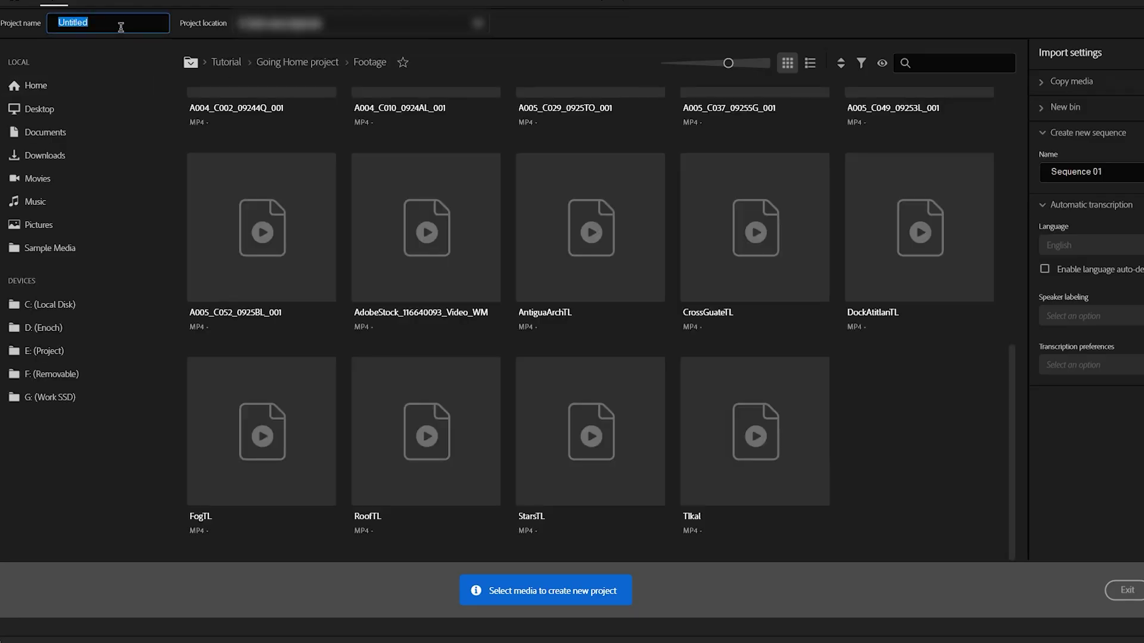
{"action": "left_click", "coordinate": [102, 22]}
{"action": "double_click", "coordinate": [102, 21]}
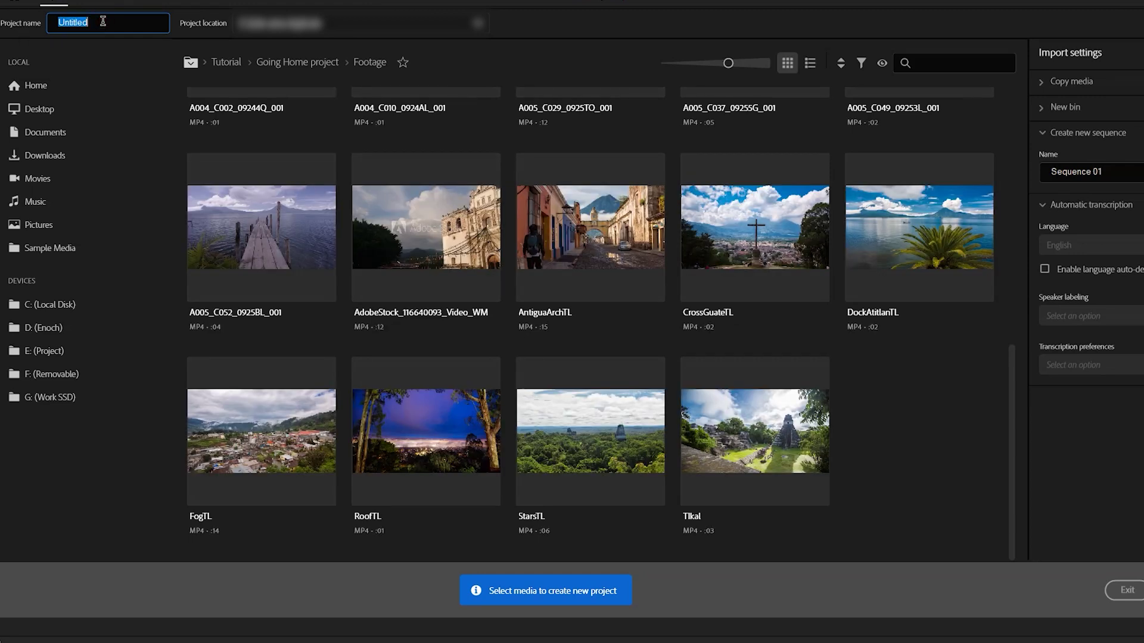
{"action": "type", "text": "Project 1"}
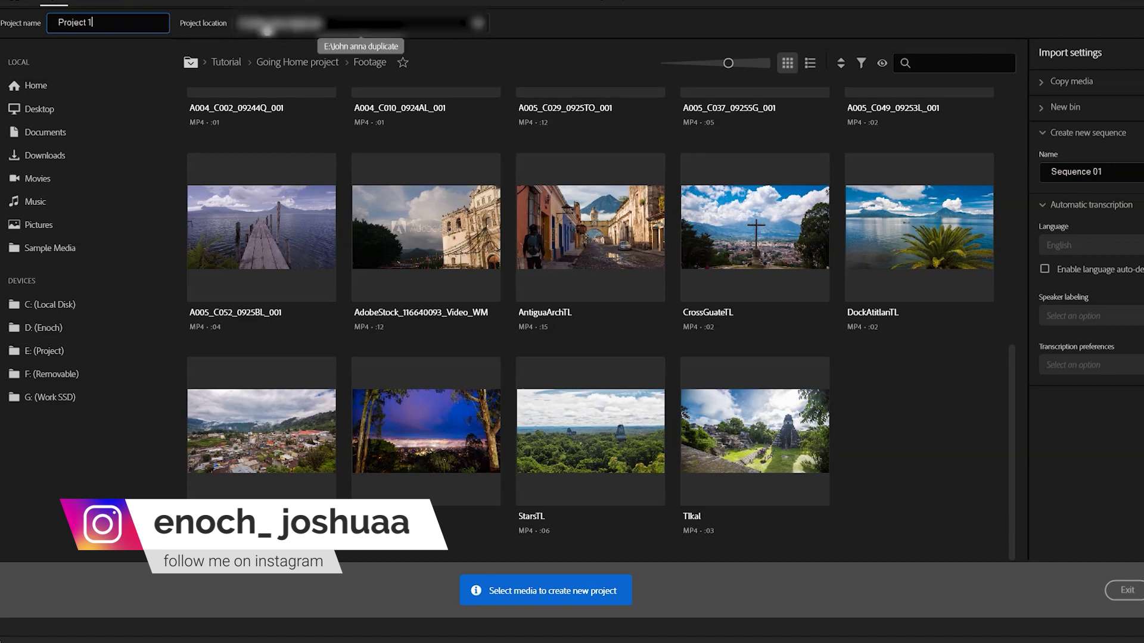
- Keep the default save location, switch off Create new sequence, and create the project
{"action": "left_click", "coordinate": [313, 27]}
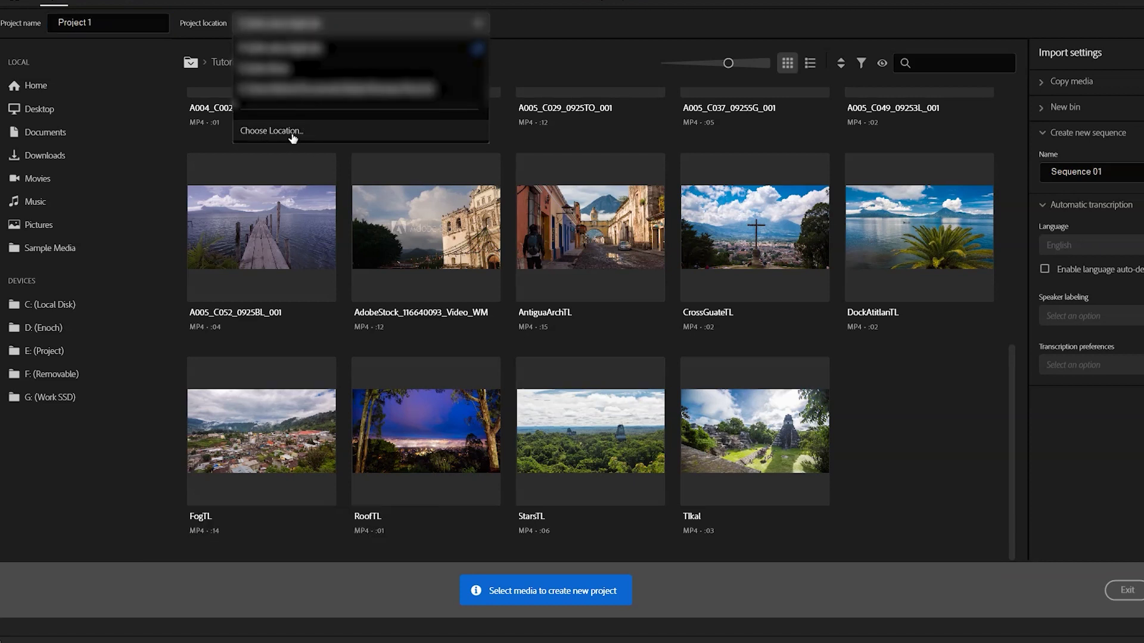
{"action": "left_click", "coordinate": [534, 48]}
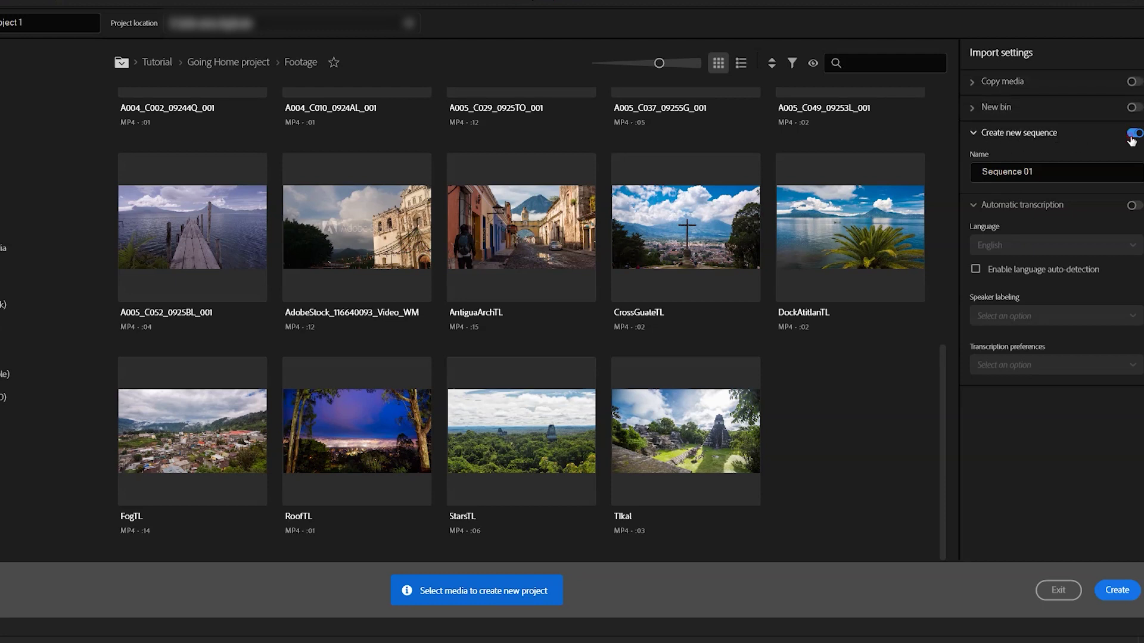
{"action": "left_click", "coordinate": [1132, 134]}
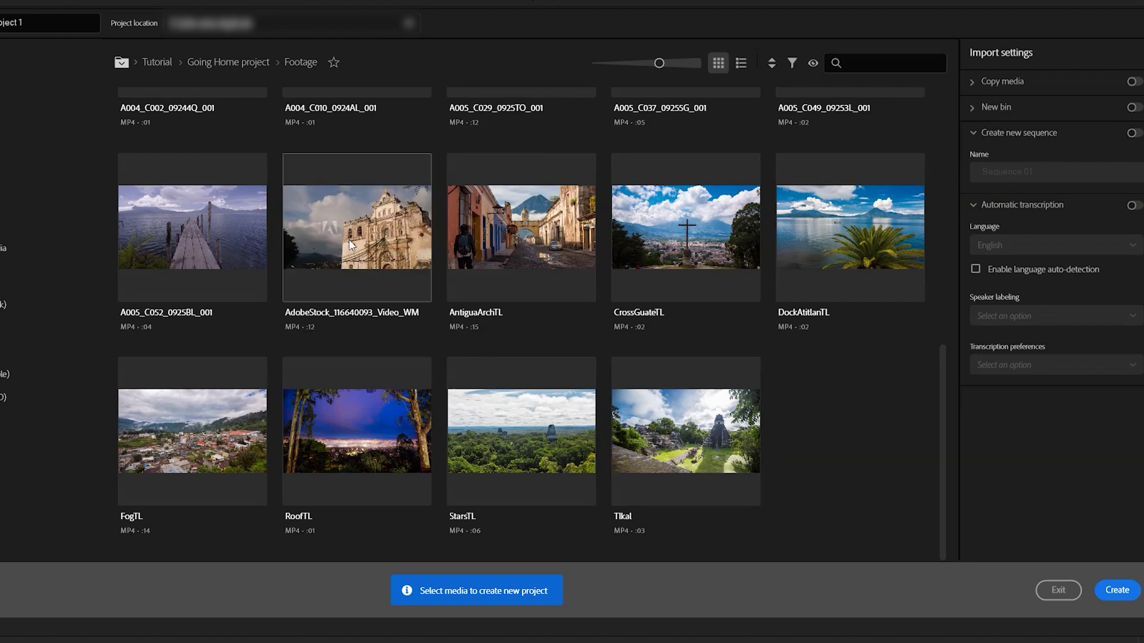
{"action": "left_click", "coordinate": [1117, 591]}
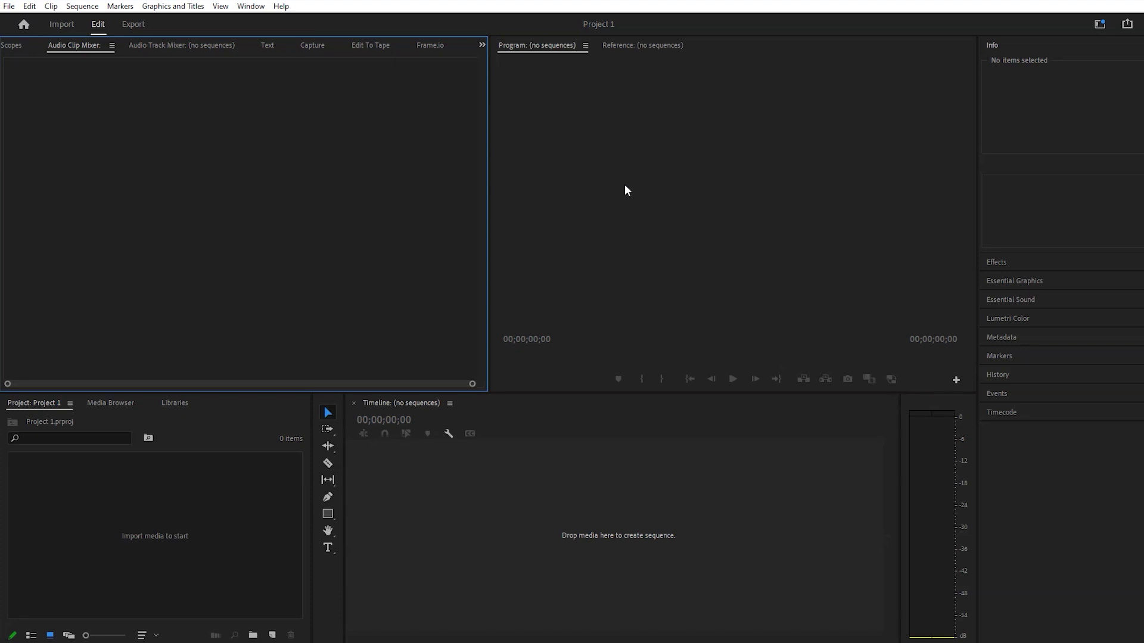
- Browse the Audio Track Mixer and Text panels, settle on Audio Track Mixer, and show the panels list
{"action": "left_click", "coordinate": [168, 45]}
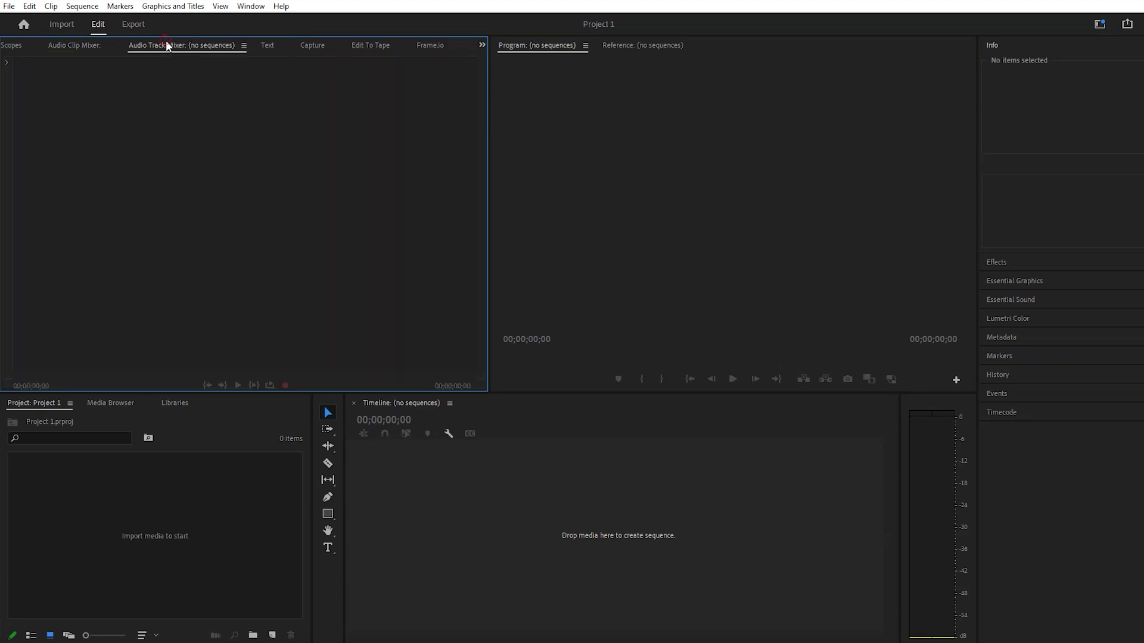
{"action": "left_click", "coordinate": [266, 47]}
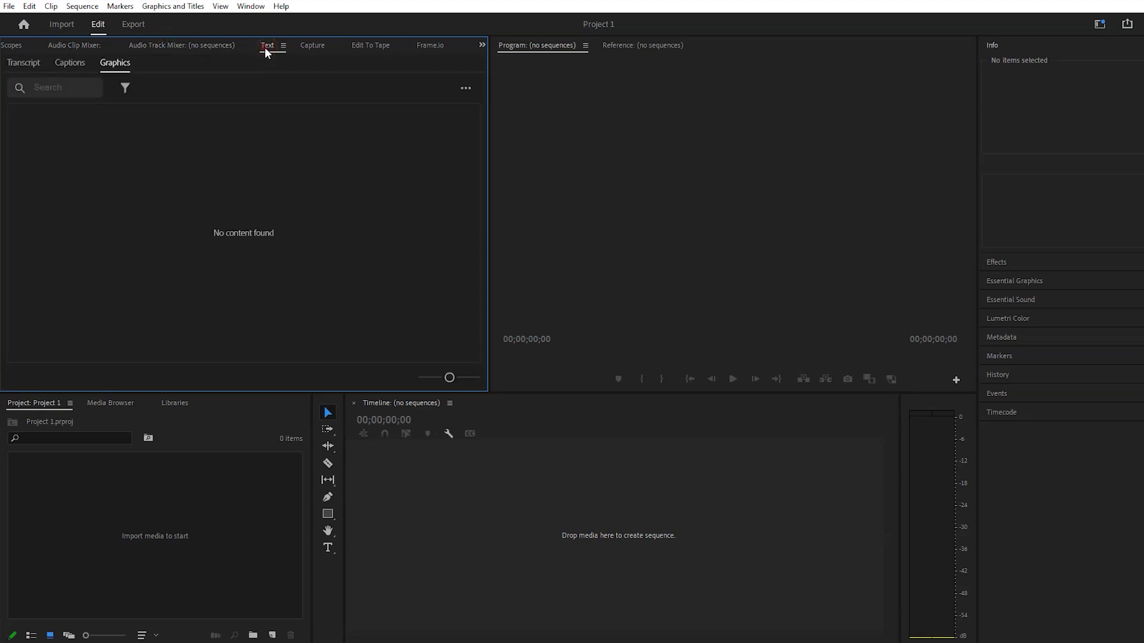
{"action": "left_click", "coordinate": [222, 47]}
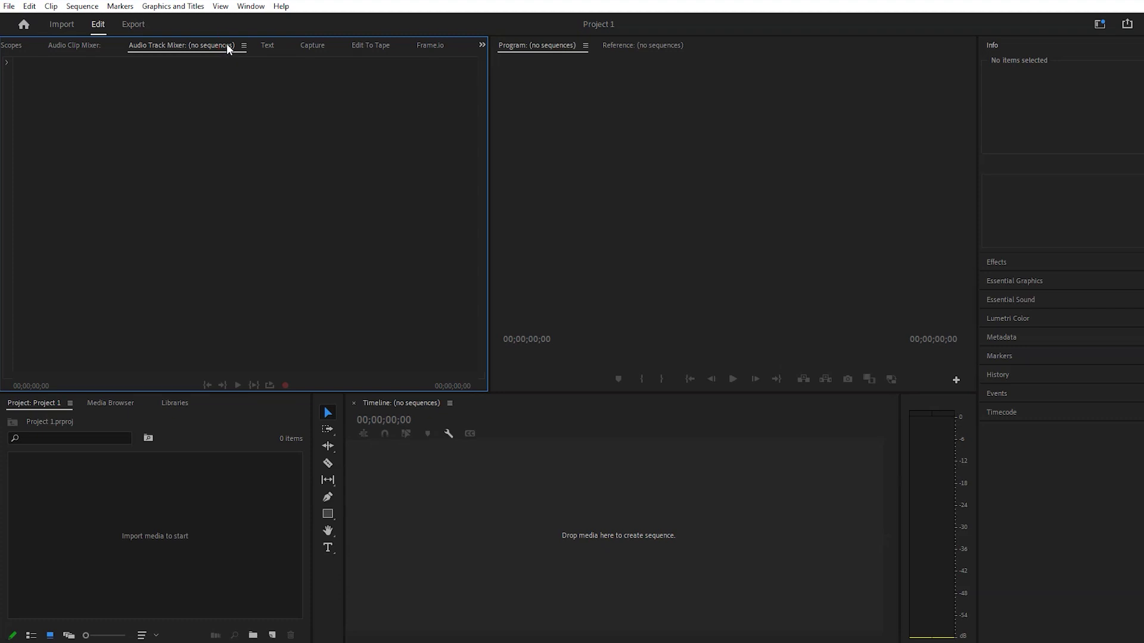
{"action": "left_click", "coordinate": [252, 7]}
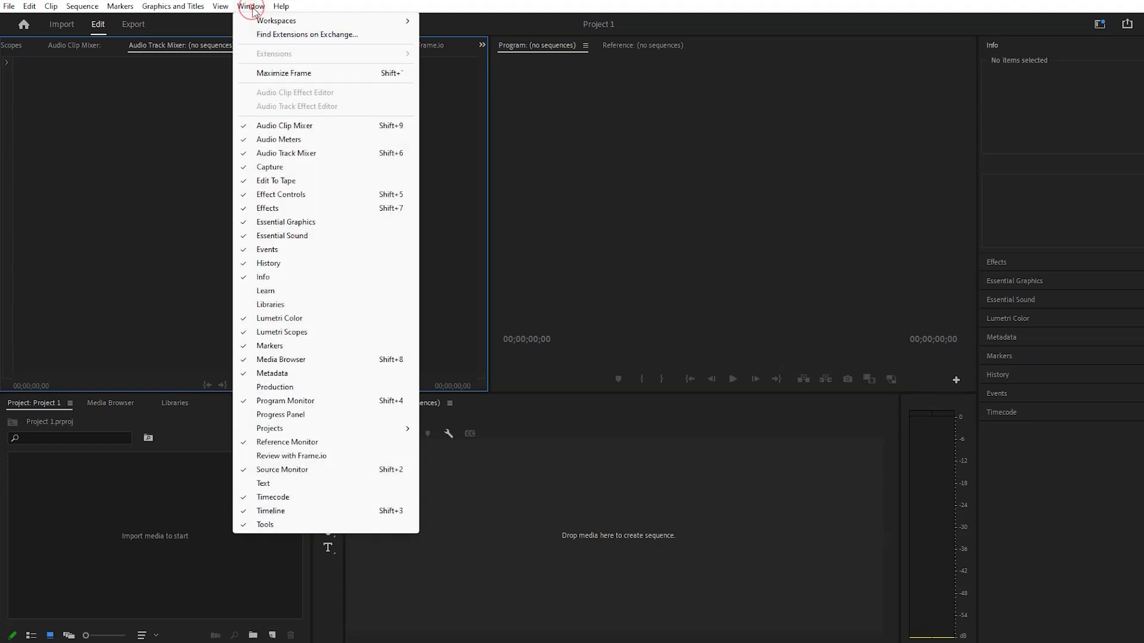
{"action": "mouse_move", "coordinate": [262, 20]}
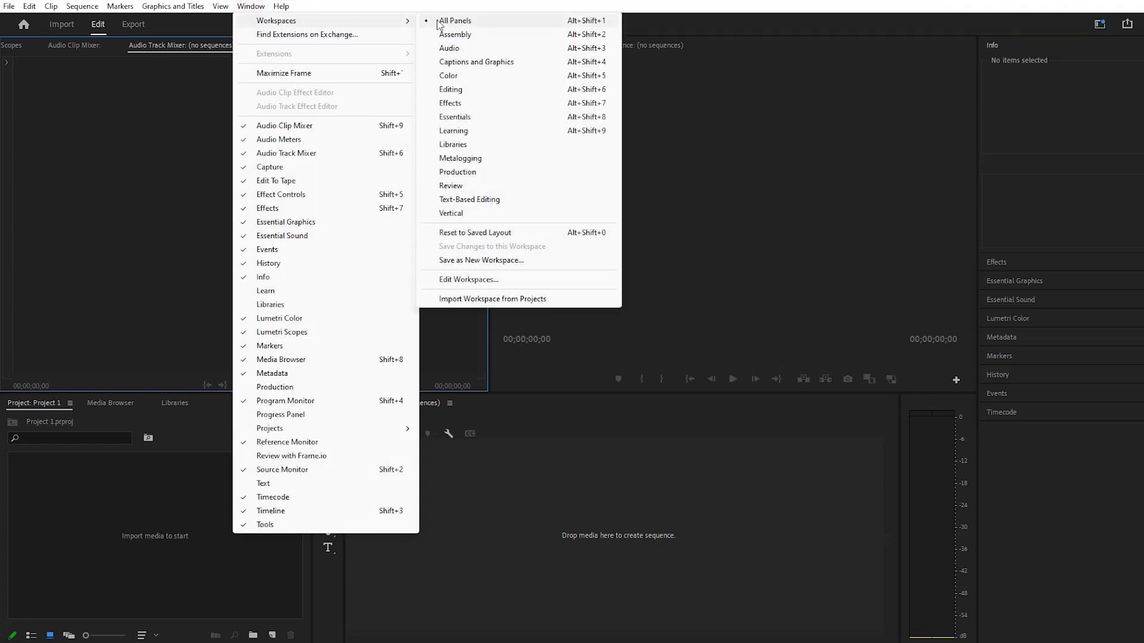
{"action": "left_click", "coordinate": [152, 87]}
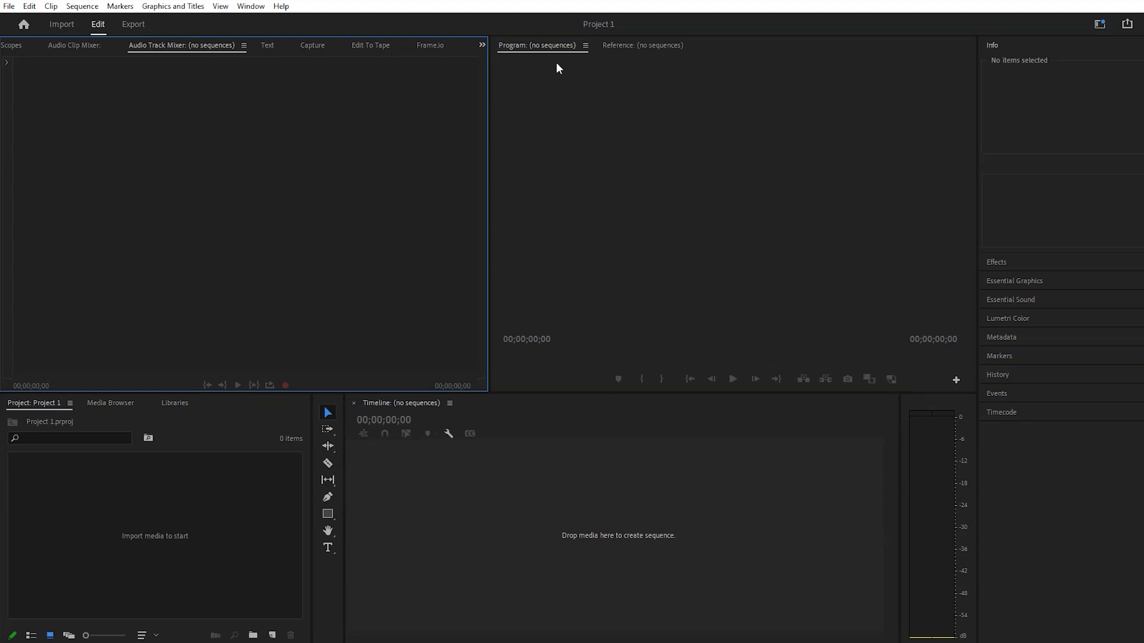
- Cycle through the Audio Clip Mixer, Audio Track Mixer, Text, Capture and Edit To Tape panels
{"action": "left_click", "coordinate": [61, 44]}
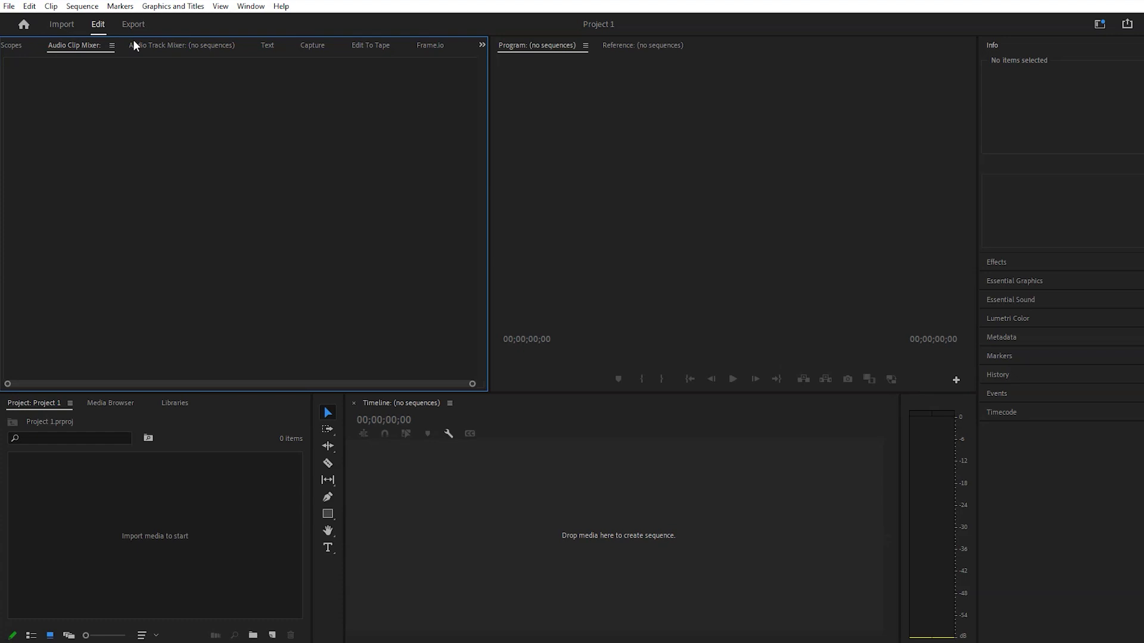
{"action": "left_click", "coordinate": [166, 45]}
{"action": "left_click", "coordinate": [271, 45]}
{"action": "left_click", "coordinate": [308, 43]}
{"action": "left_click", "coordinate": [363, 48]}
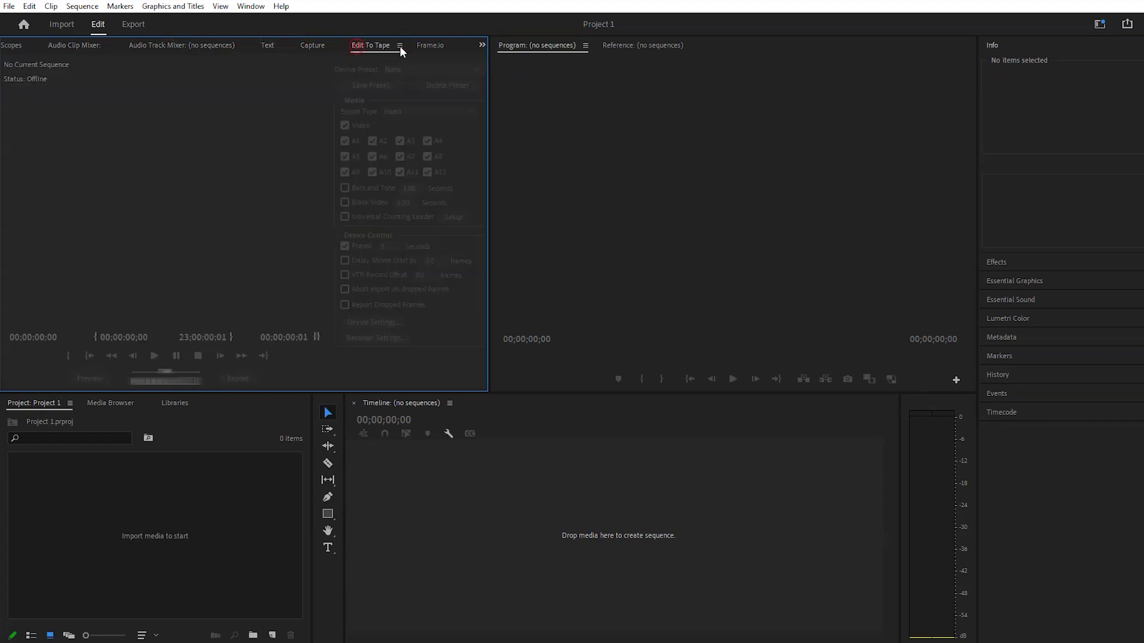
- Show Effect Controls from the overflow list and drag the waterfall video into the project
{"action": "left_click", "coordinate": [482, 47]}
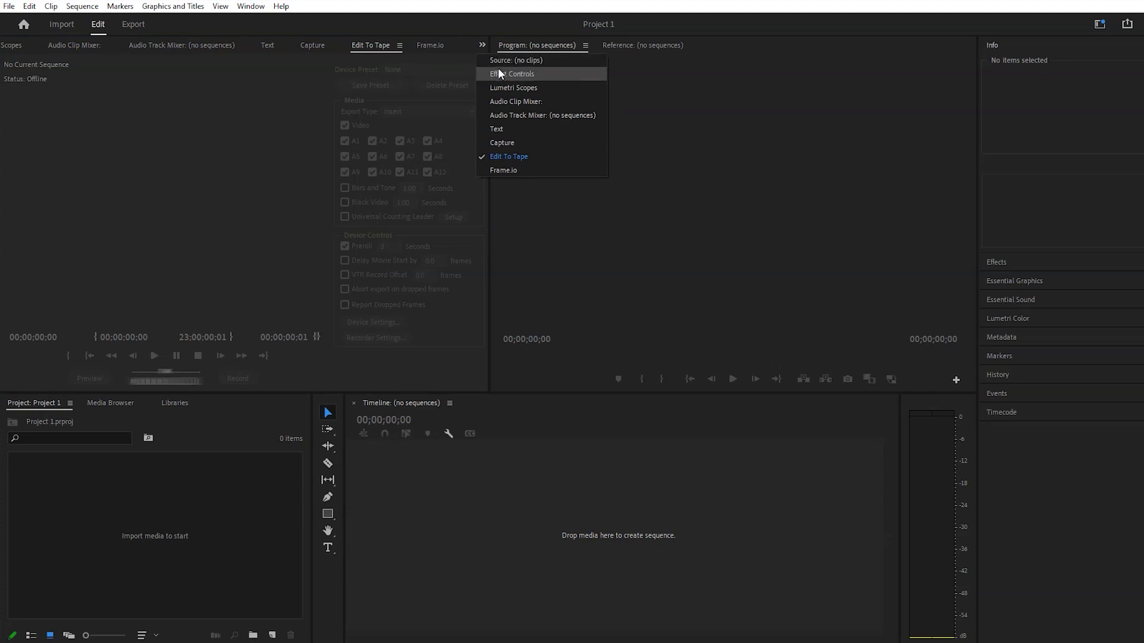
{"action": "left_click", "coordinate": [497, 67]}
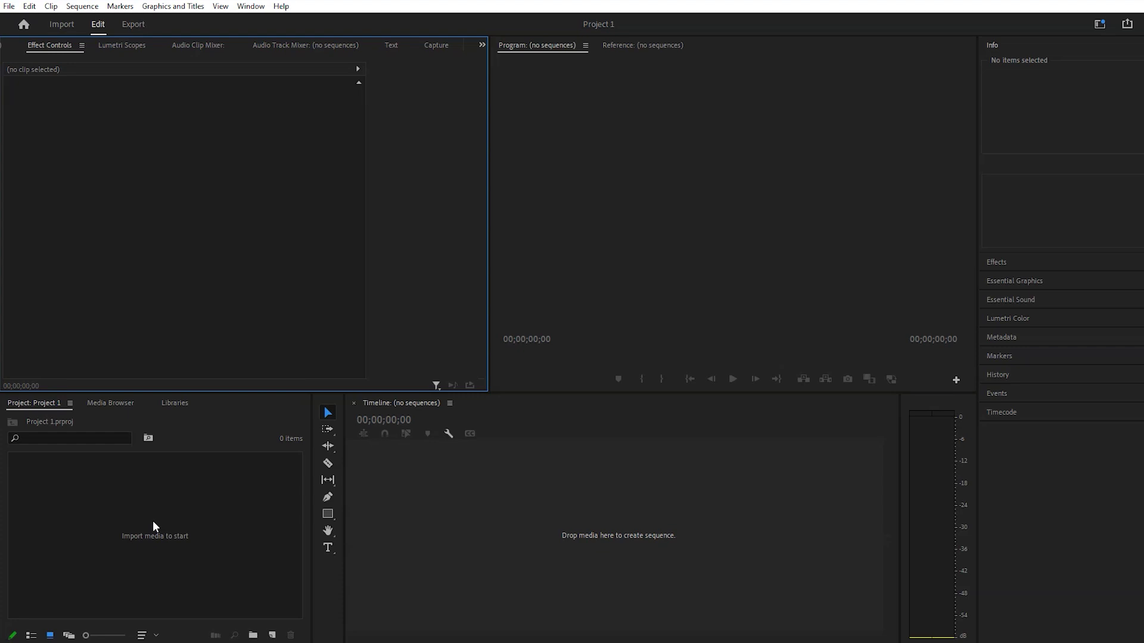
{"action": "mouse_move", "coordinate": [153, 521]}
{"action": "left_mouse_down"}
{"action": "mouse_move", "coordinate": [187, 525]}
{"action": "mouse_move", "coordinate": [169, 538]}
{"action": "left_mouse_up"}
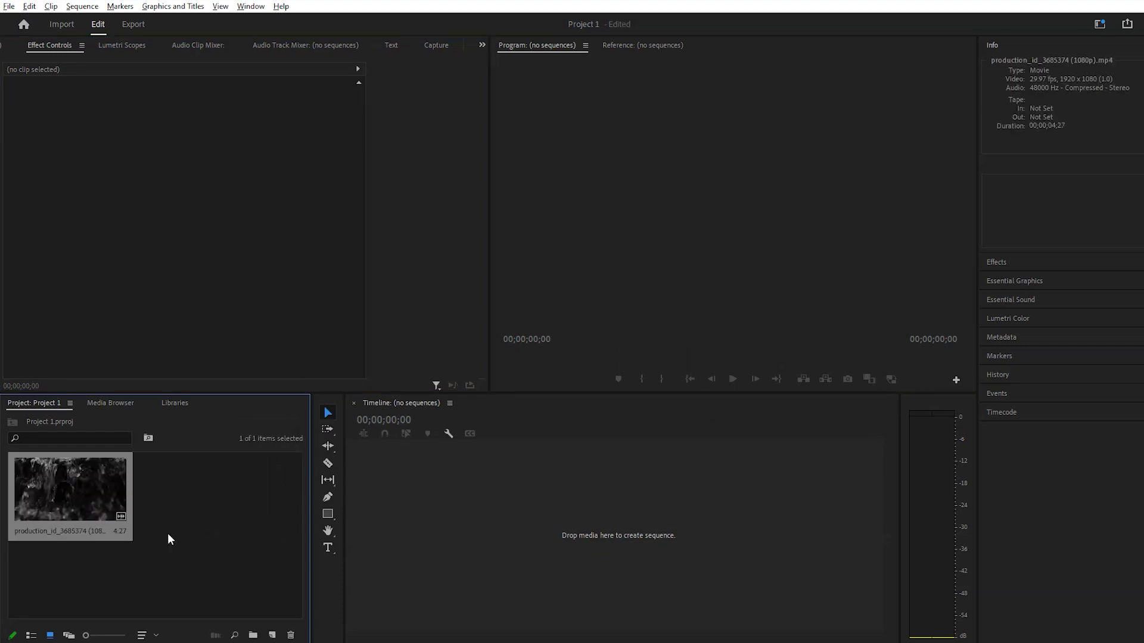
{"action": "left_click", "coordinate": [199, 521]}
{"action": "double_click", "coordinate": [37, 491]}
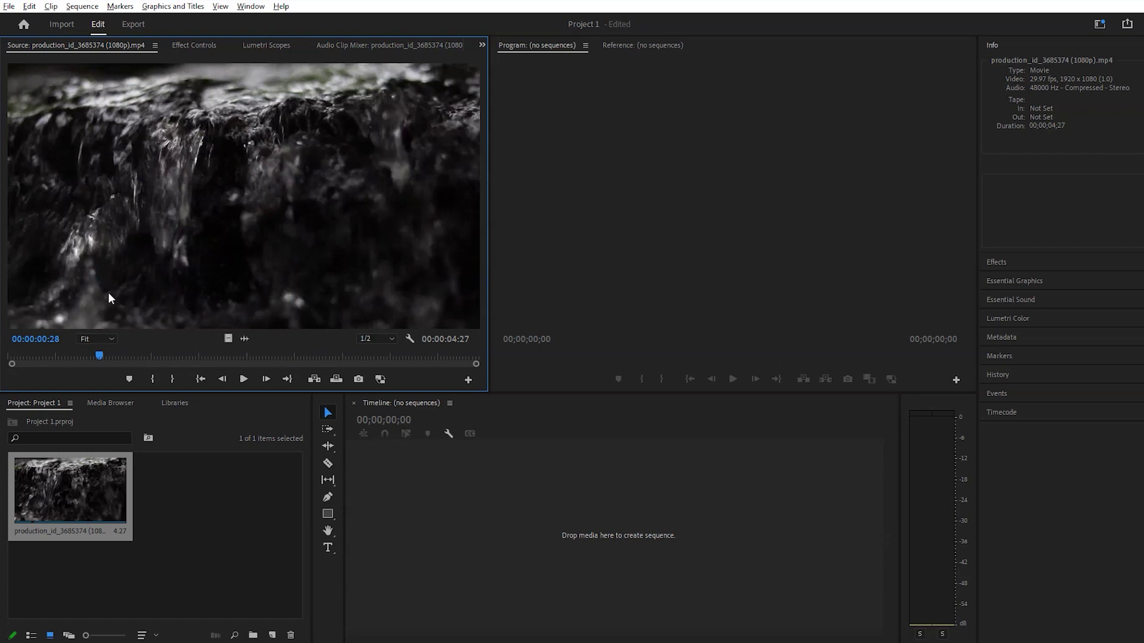
{"action": "left_click_drag", "start_coordinate": [74, 359], "coordinate": [24, 360]}
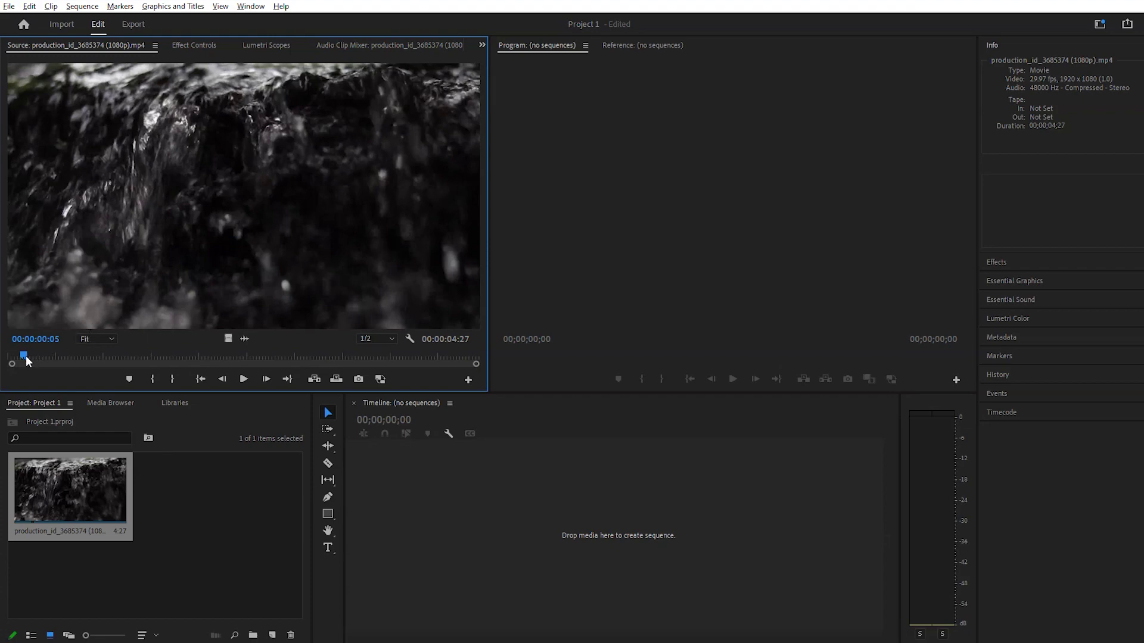
{"action": "mouse_move", "coordinate": [26, 360]}
{"action": "left_mouse_down"}
{"action": "mouse_move", "coordinate": [191, 363]}
{"action": "mouse_move", "coordinate": [25, 358]}
{"action": "left_mouse_up"}
{"action": "left_click", "coordinate": [190, 483]}
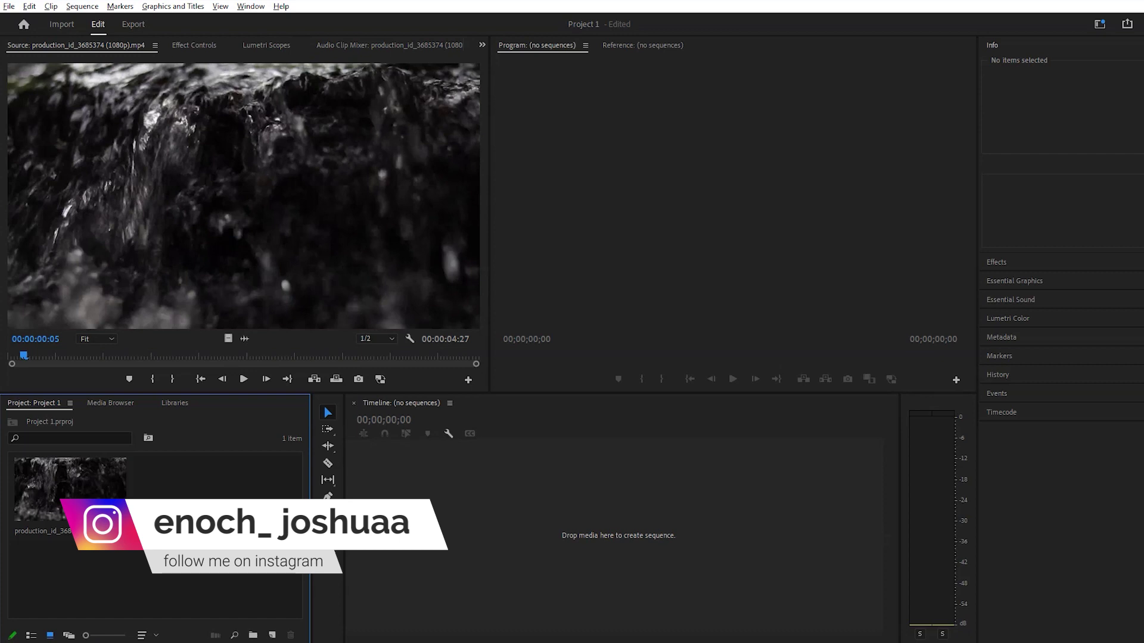
- Start a new DSLR 1080p24 sequence and view its detailed Settings tab
{"action": "right_click", "coordinate": [217, 525]}
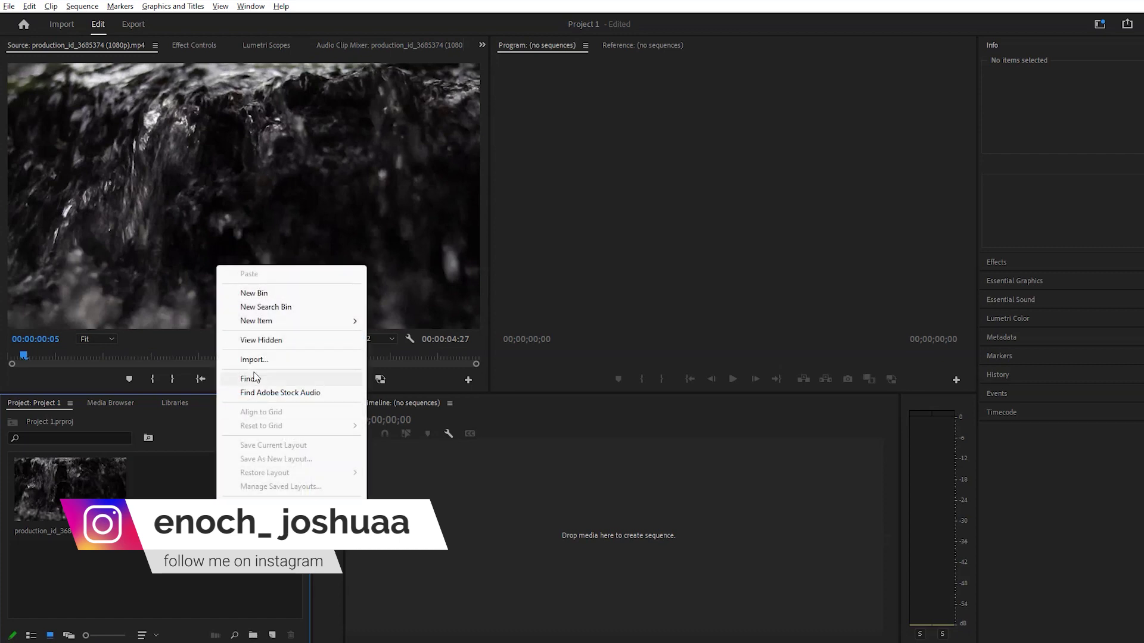
{"action": "mouse_move", "coordinate": [280, 320]}
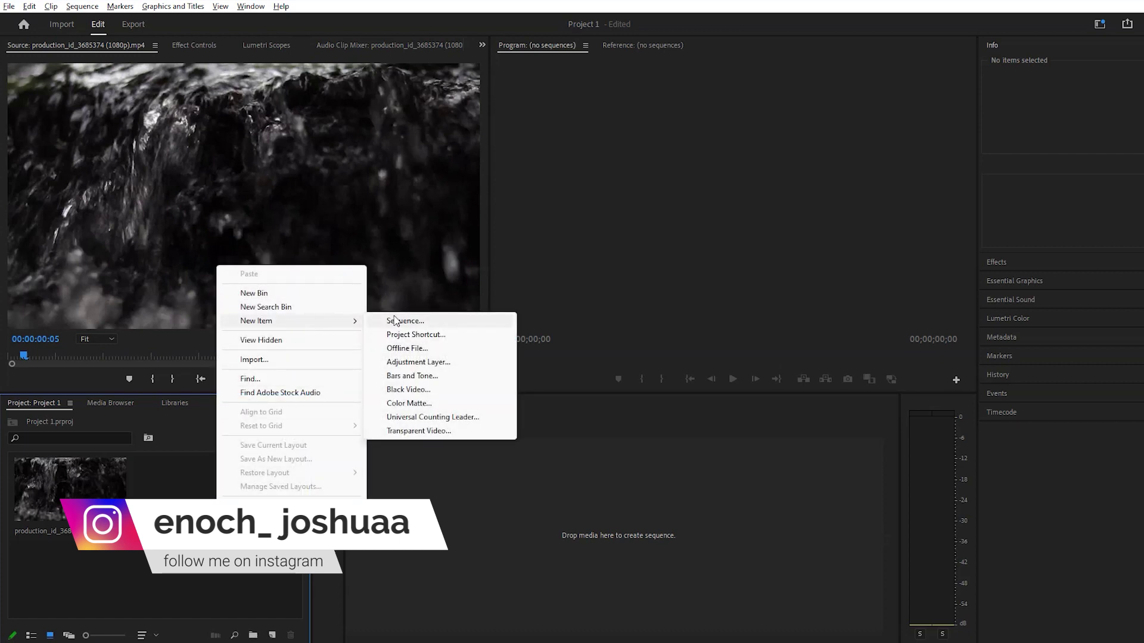
{"action": "left_click", "coordinate": [397, 320]}
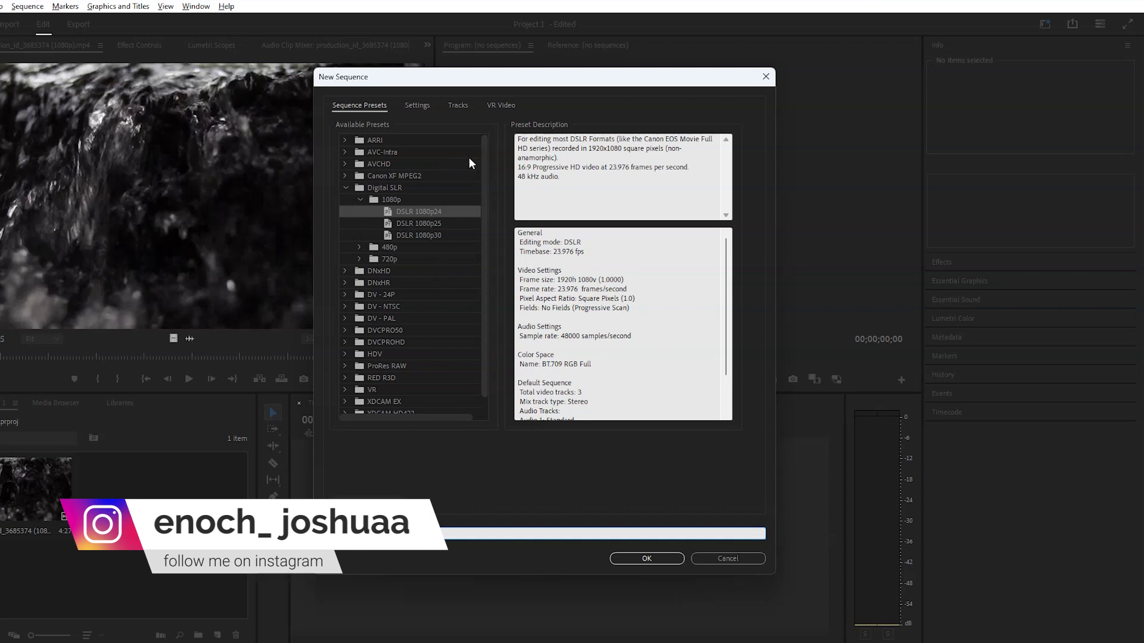
{"action": "left_click_drag", "start_coordinate": [484, 162], "coordinate": [486, 182]}
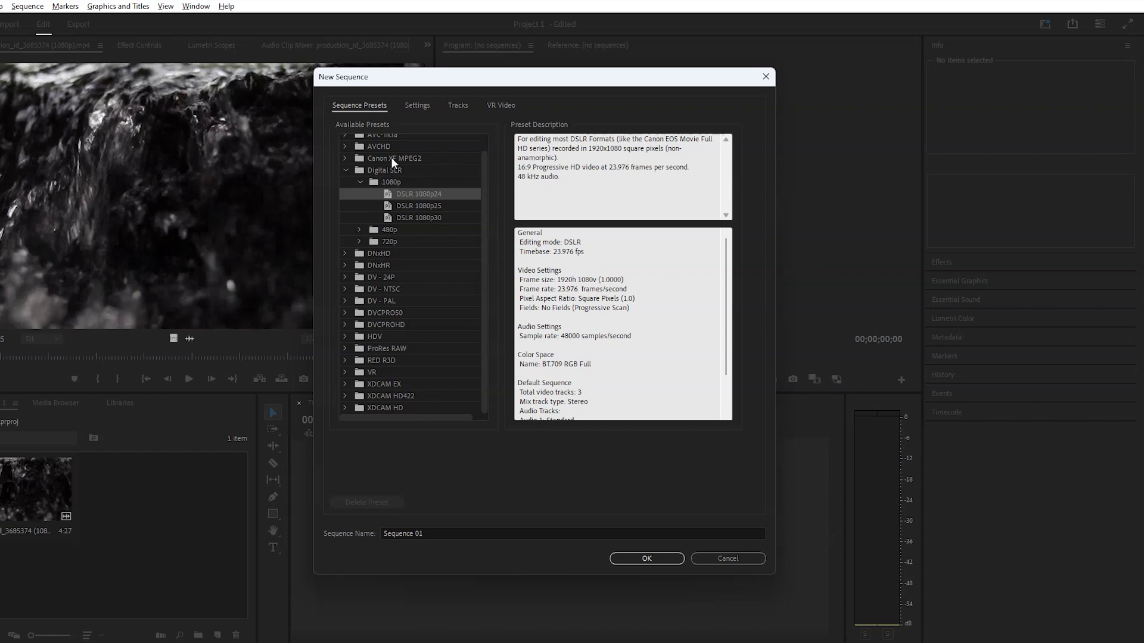
{"action": "left_click", "coordinate": [426, 104]}
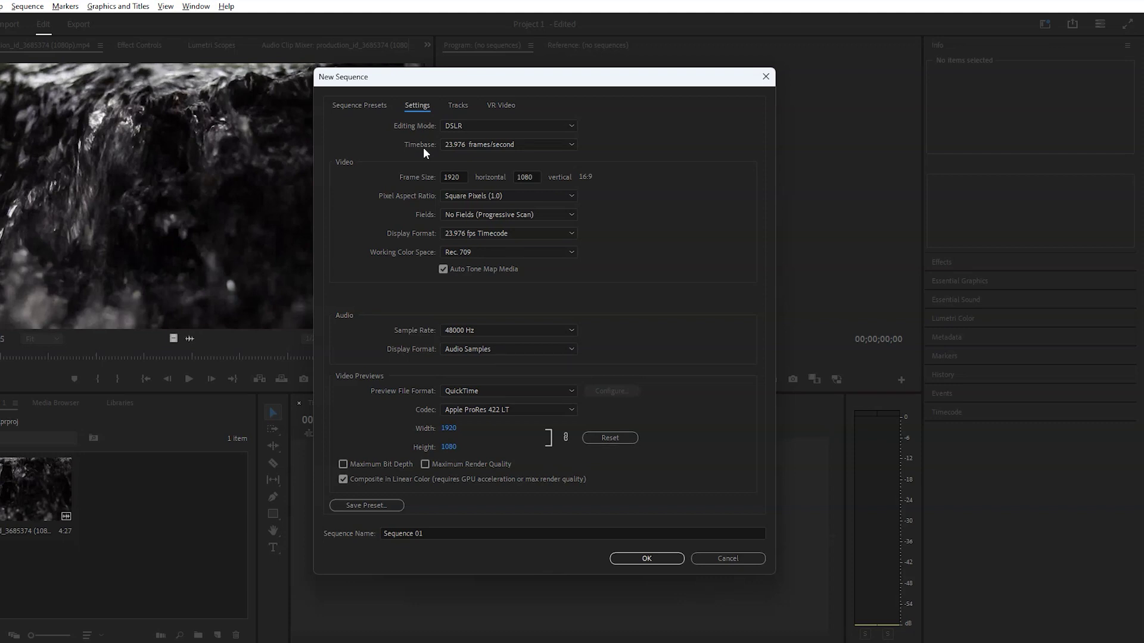
- Keep the 23.976 frames/second timebase and create Sequence 01
{"action": "left_click", "coordinate": [454, 146]}
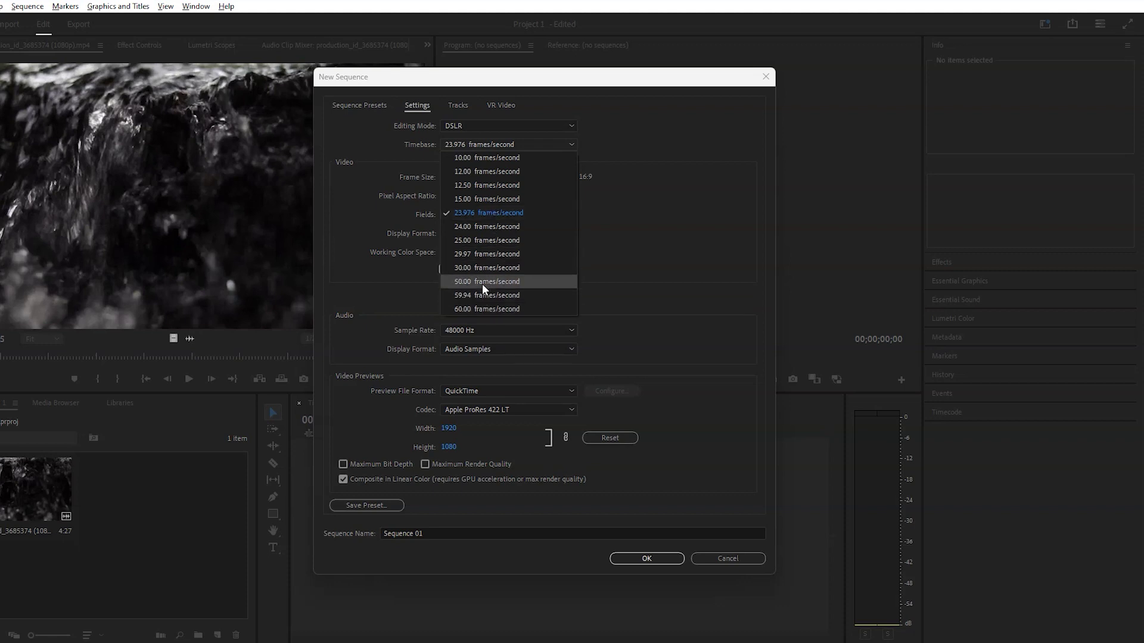
{"action": "left_click", "coordinate": [560, 212]}
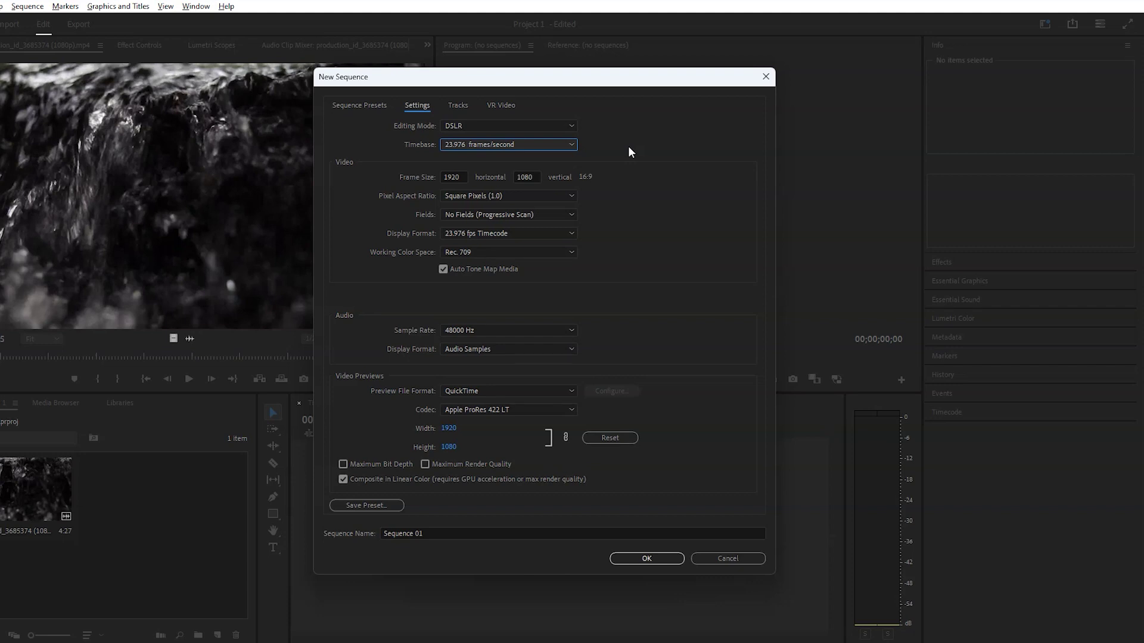
{"action": "left_click", "coordinate": [518, 144]}
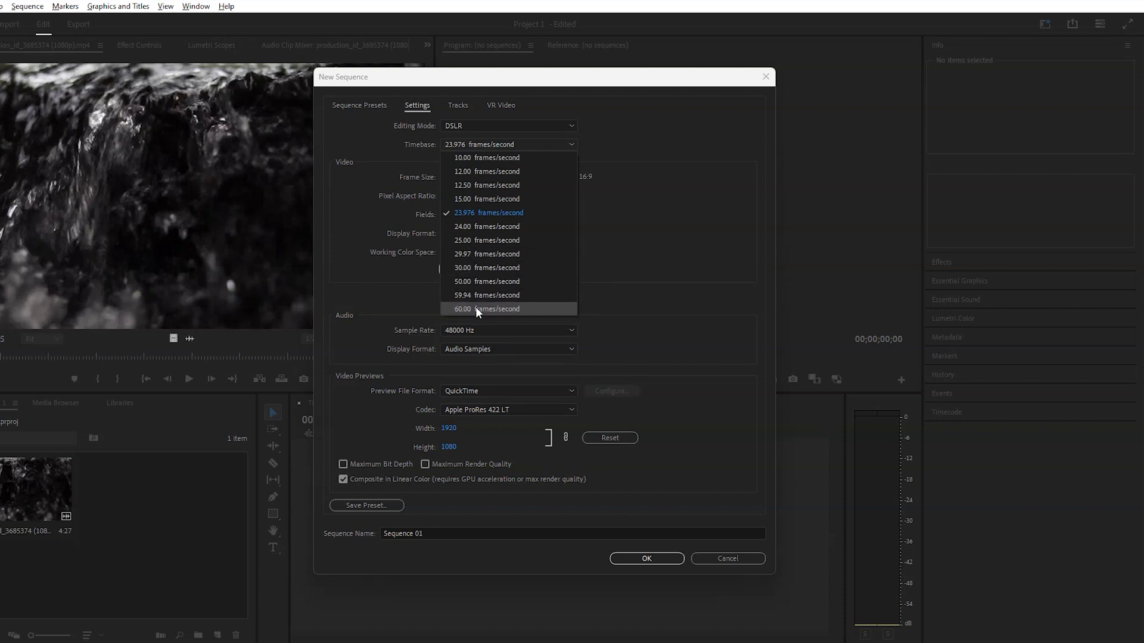
{"action": "left_click", "coordinate": [634, 265]}
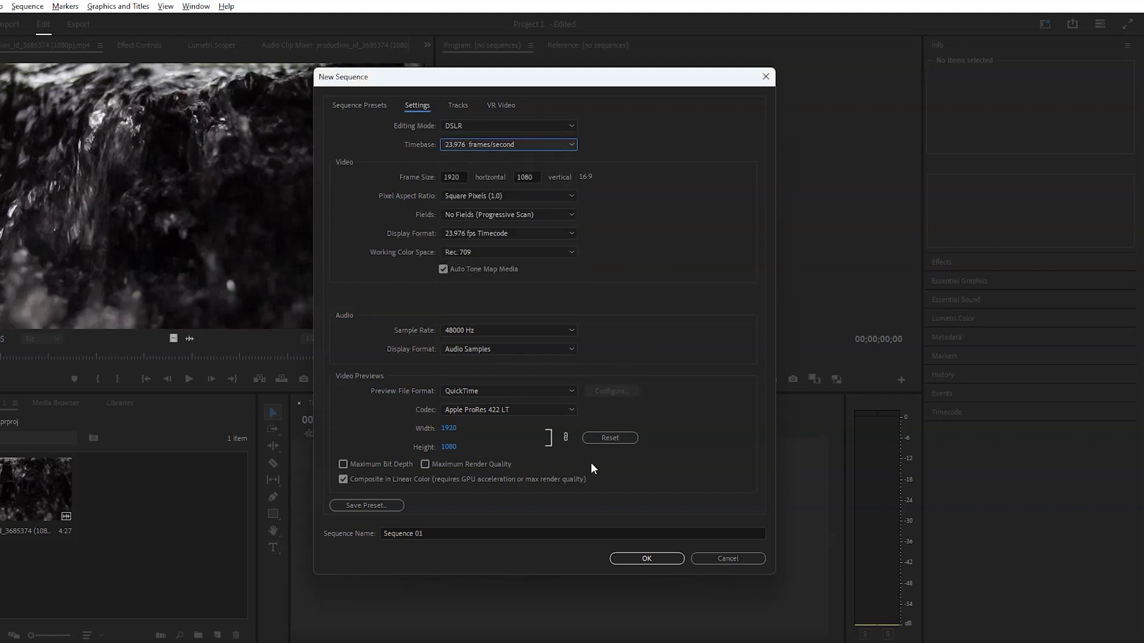
{"action": "left_click", "coordinate": [647, 560]}
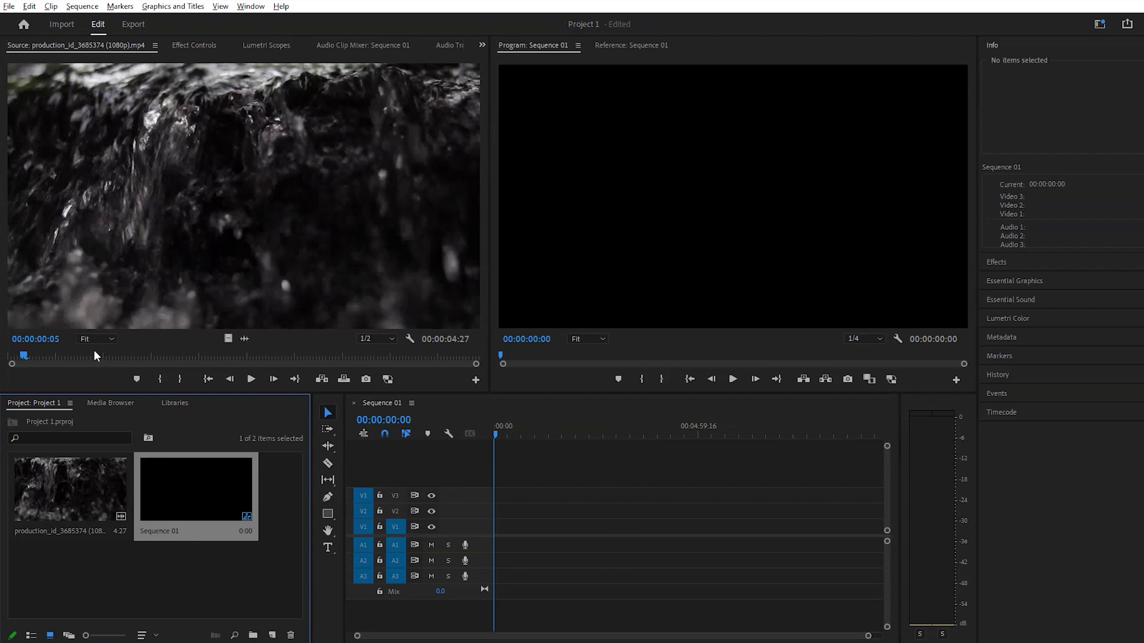
- Drag the waterfall clip onto the start of the Sequence 01 timeline
{"action": "left_click_drag", "start_coordinate": [79, 466], "coordinate": [488, 495]}
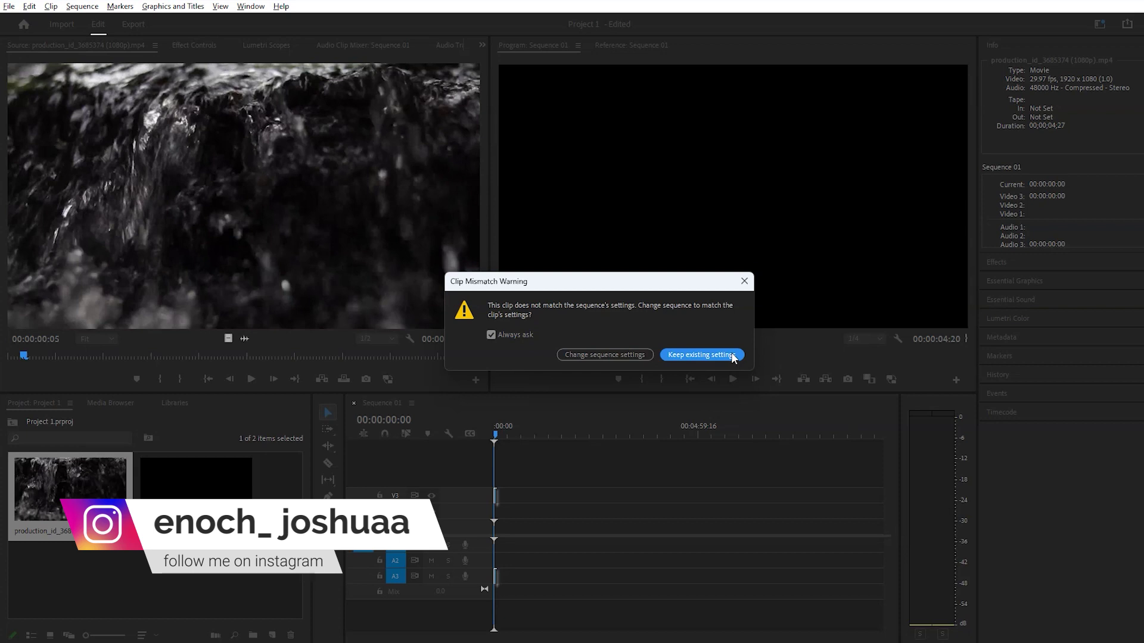
- Keep the existing sequence settings, undo the clip placement with Ctrl+Z, and delete Sequence 01
{"action": "left_click", "coordinate": [702, 355]}
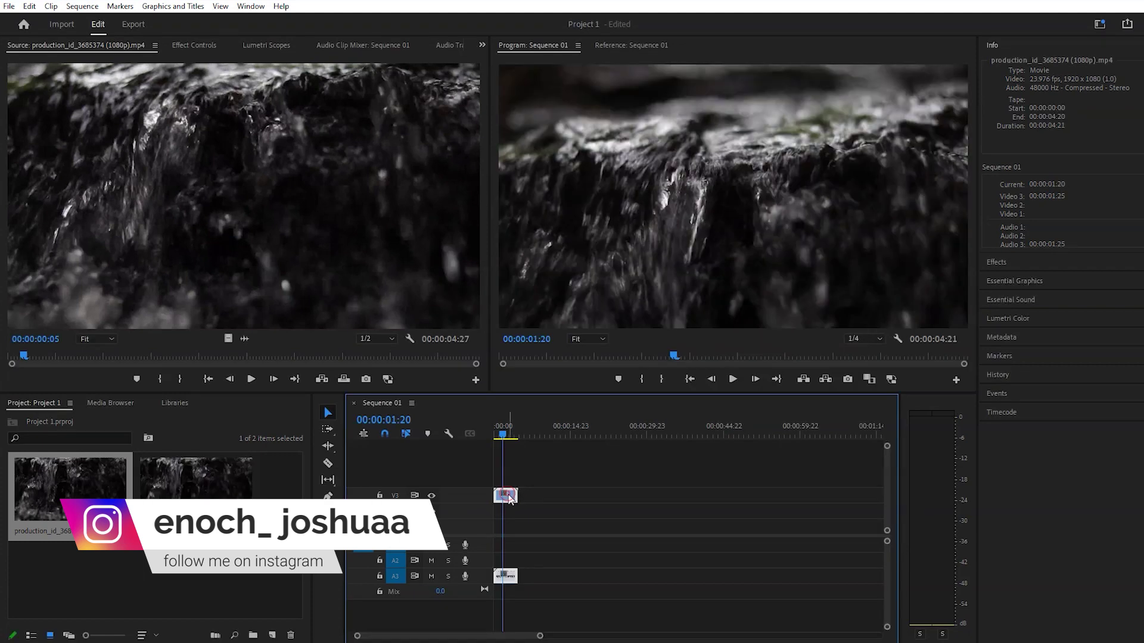
{"action": "key", "text": "ctrl+z"}
{"action": "left_click", "coordinate": [242, 496]}
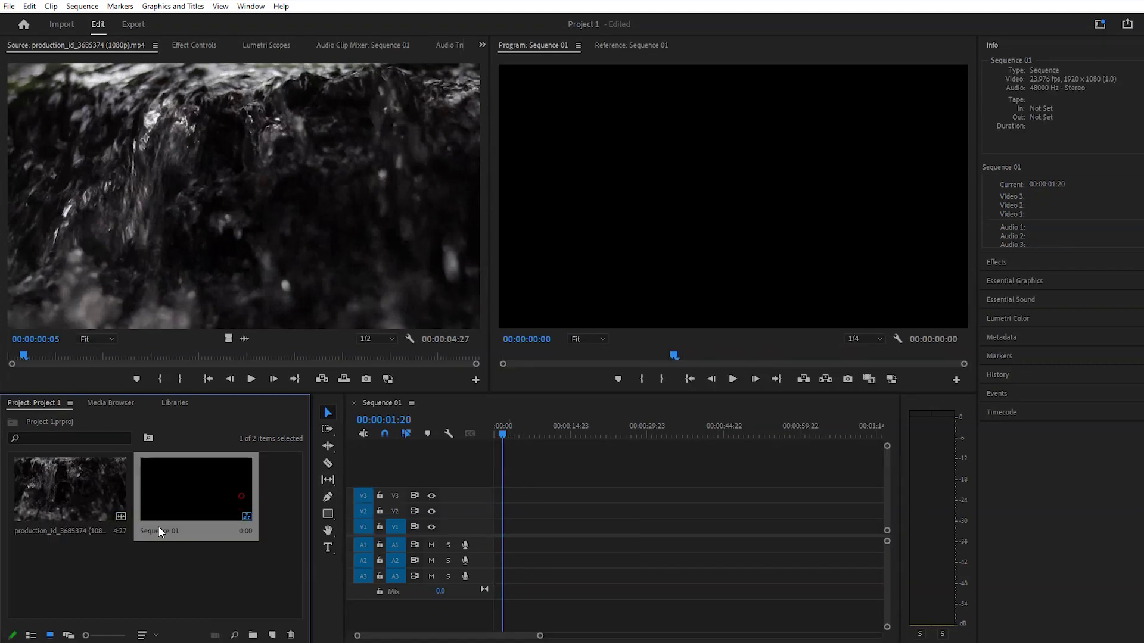
{"action": "key", "text": "Delete"}
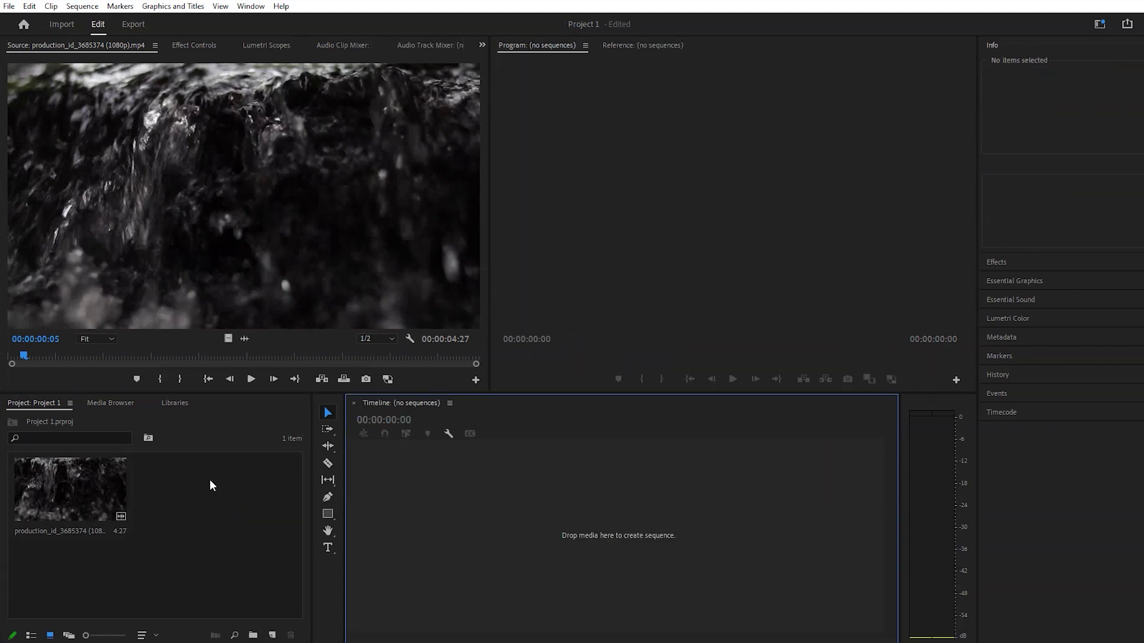
- Drag the waterfall clip into the empty Timeline to build a matching 29.97 fps, 1920×1080 sequence
{"action": "left_click", "coordinate": [74, 481]}
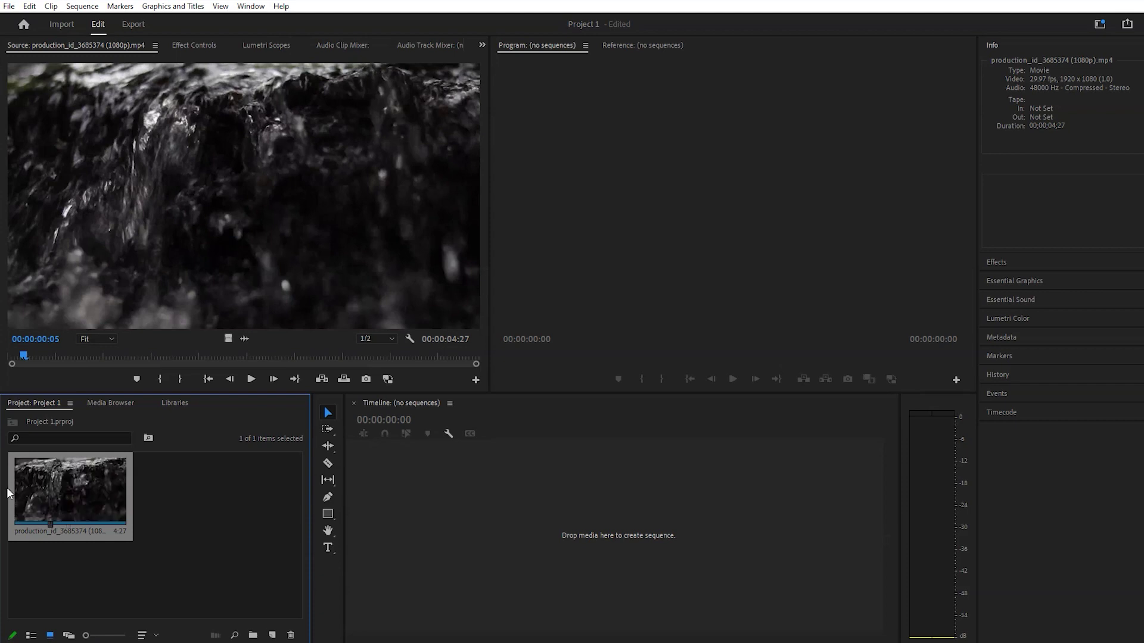
{"action": "left_click_drag", "start_coordinate": [34, 495], "coordinate": [536, 489]}
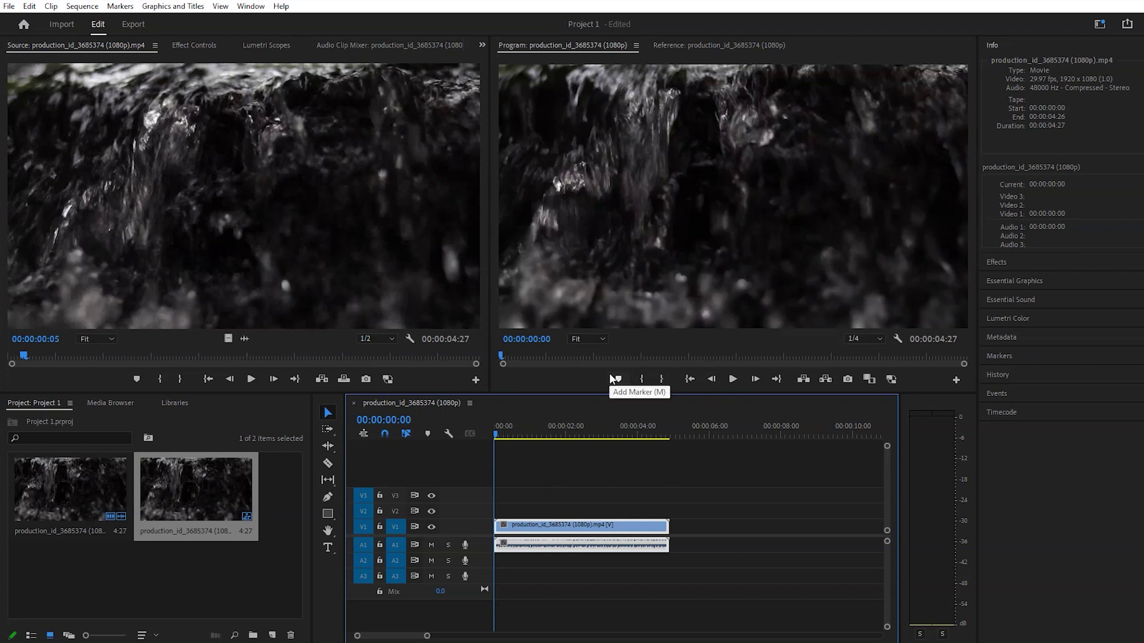
{"action": "left_click", "coordinate": [206, 488]}
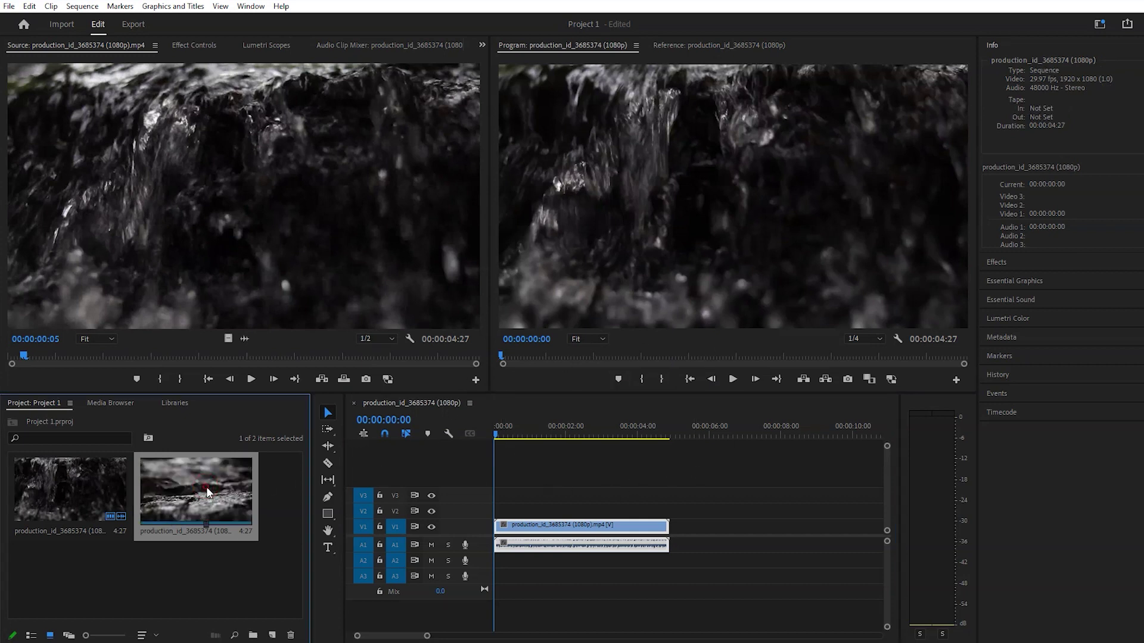
{"action": "right_click", "coordinate": [56, 494]}
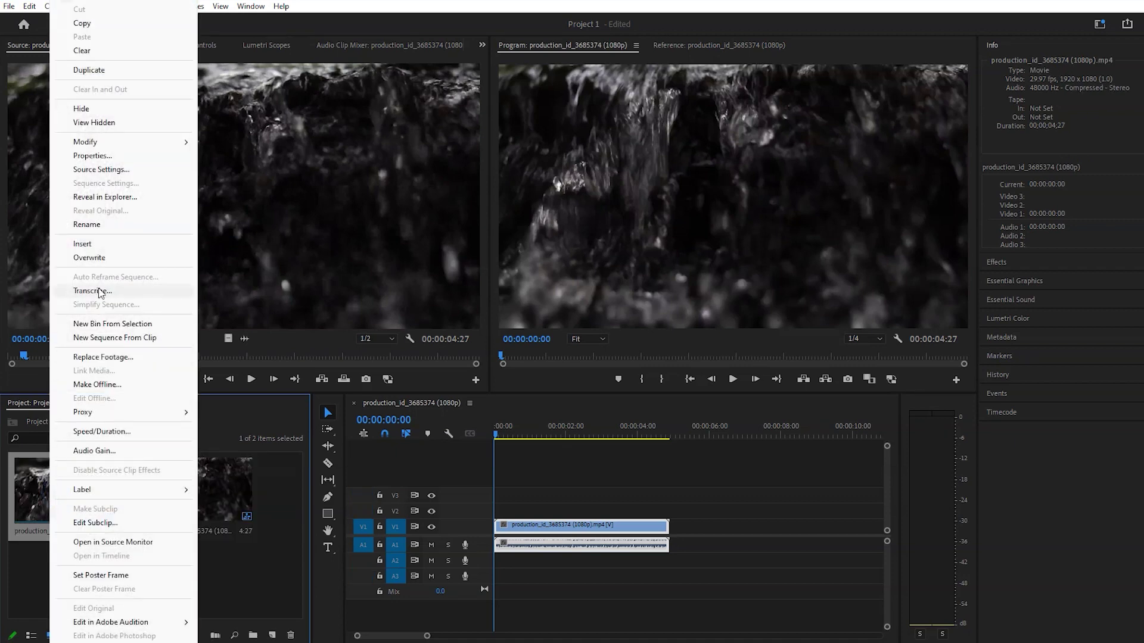
{"action": "left_click", "coordinate": [93, 155]}
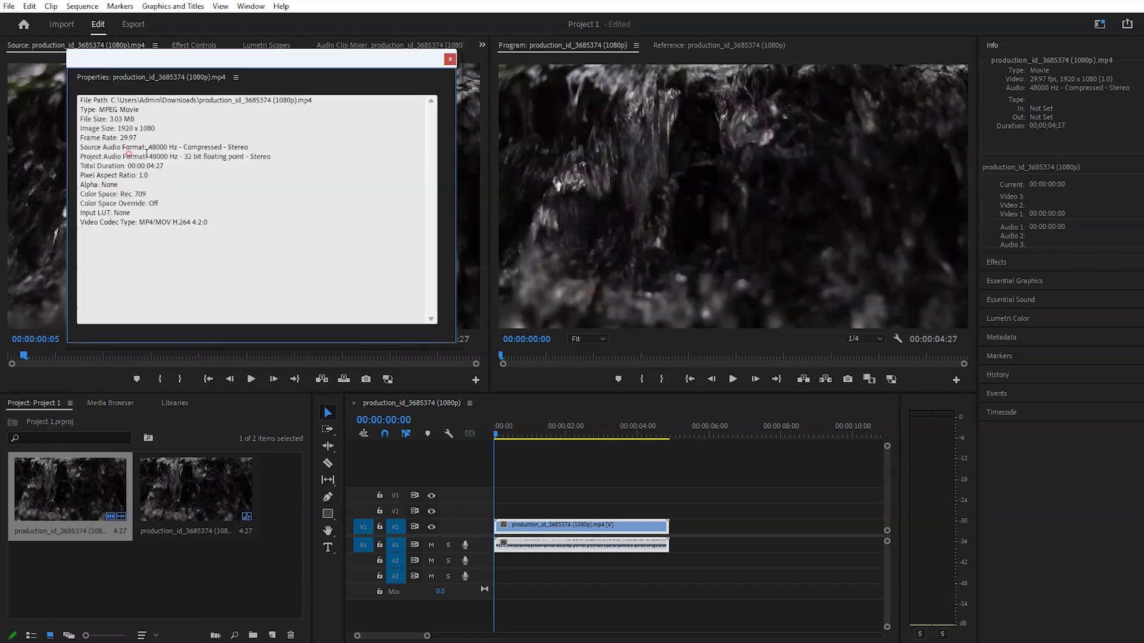
{"action": "key", "text": "ctrl+a"}
{"action": "left_click", "coordinate": [135, 131]}
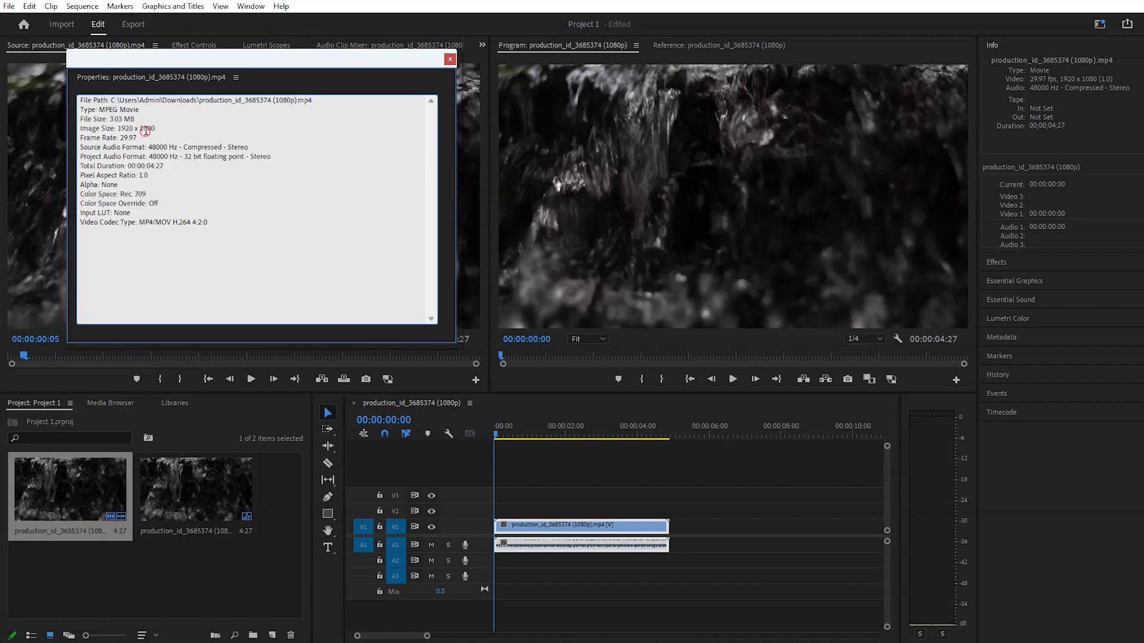
{"action": "double_click", "coordinate": [129, 138]}
{"action": "left_click", "coordinate": [450, 59]}
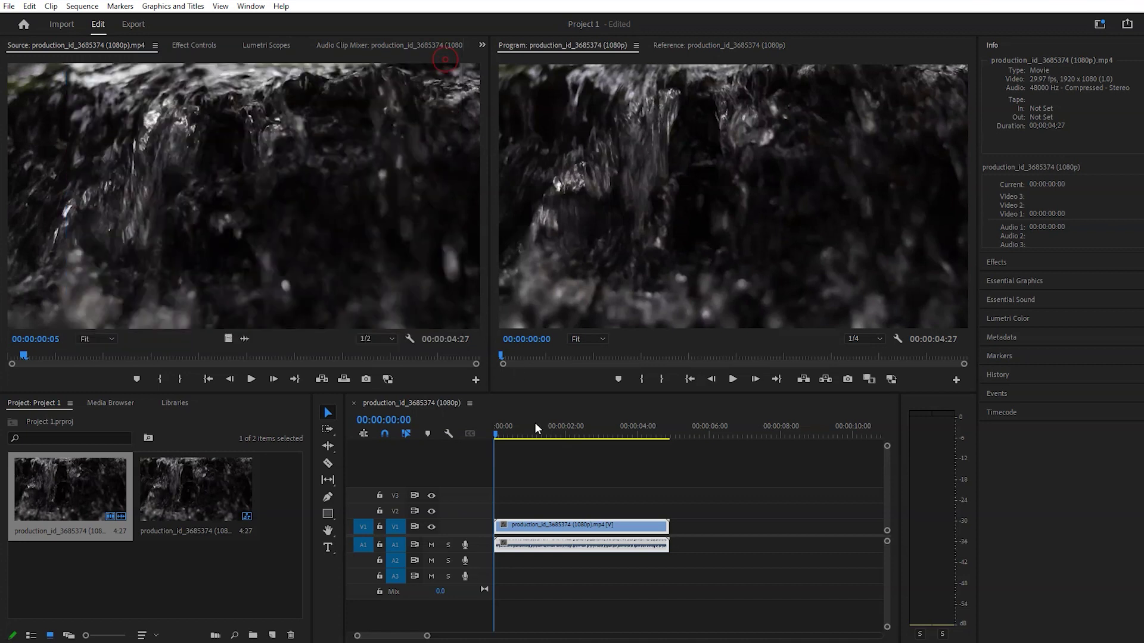
{"action": "left_click", "coordinate": [565, 522]}
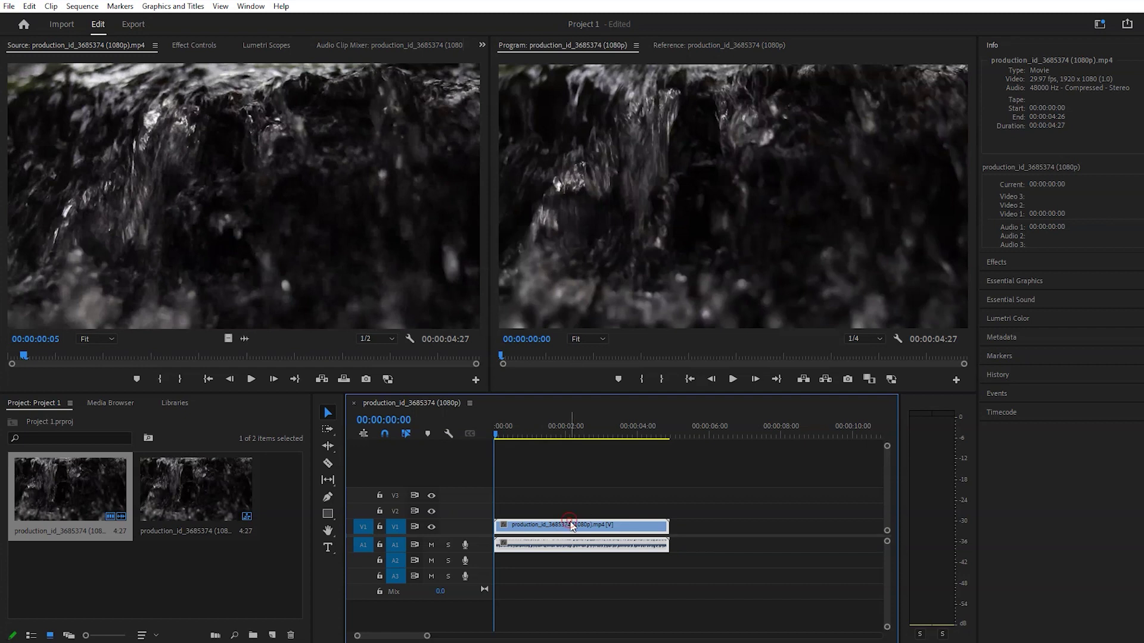
- Delete the clip from the timeline and cue the Source monitor to 00:00:01:13
{"action": "key", "text": "Delete"}
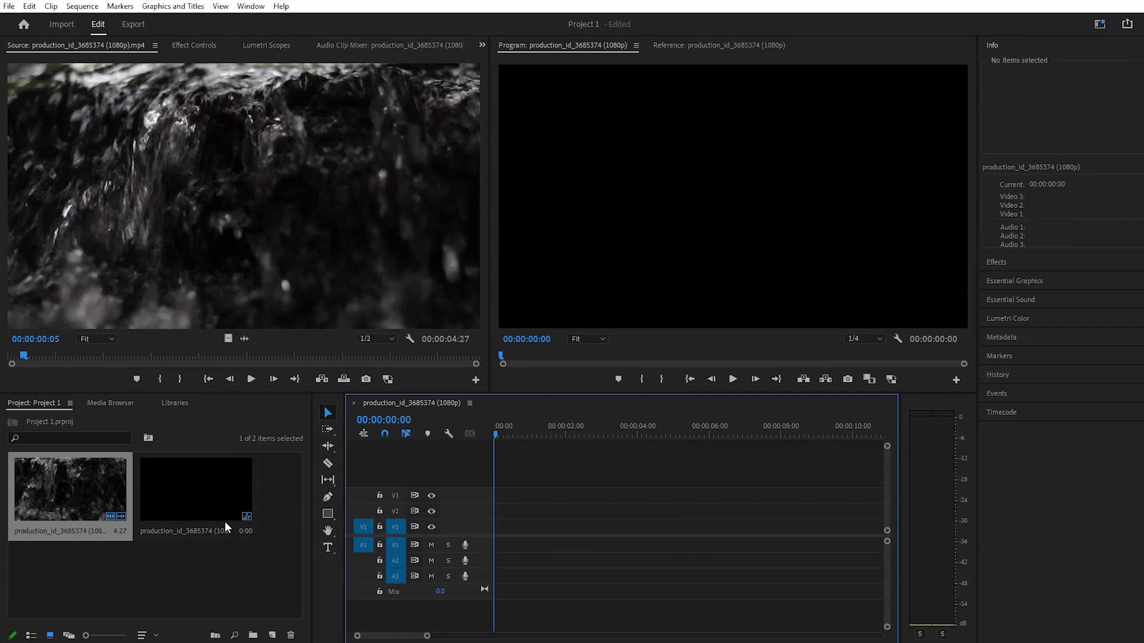
{"action": "mouse_move", "coordinate": [24, 357]}
{"action": "left_mouse_down"}
{"action": "mouse_move", "coordinate": [1, 370]}
{"action": "mouse_move", "coordinate": [50, 357]}
{"action": "left_mouse_up"}
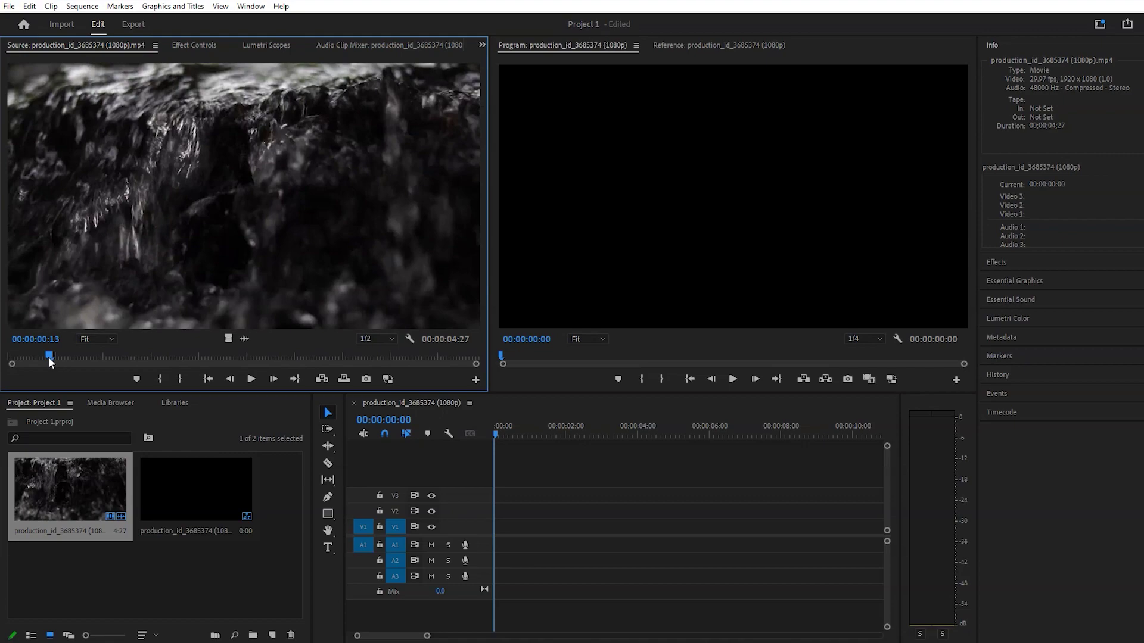
{"action": "mouse_move", "coordinate": [49, 358]}
{"action": "left_mouse_down"}
{"action": "mouse_move", "coordinate": [201, 360]}
{"action": "mouse_move", "coordinate": [110, 360]}
{"action": "left_mouse_up"}
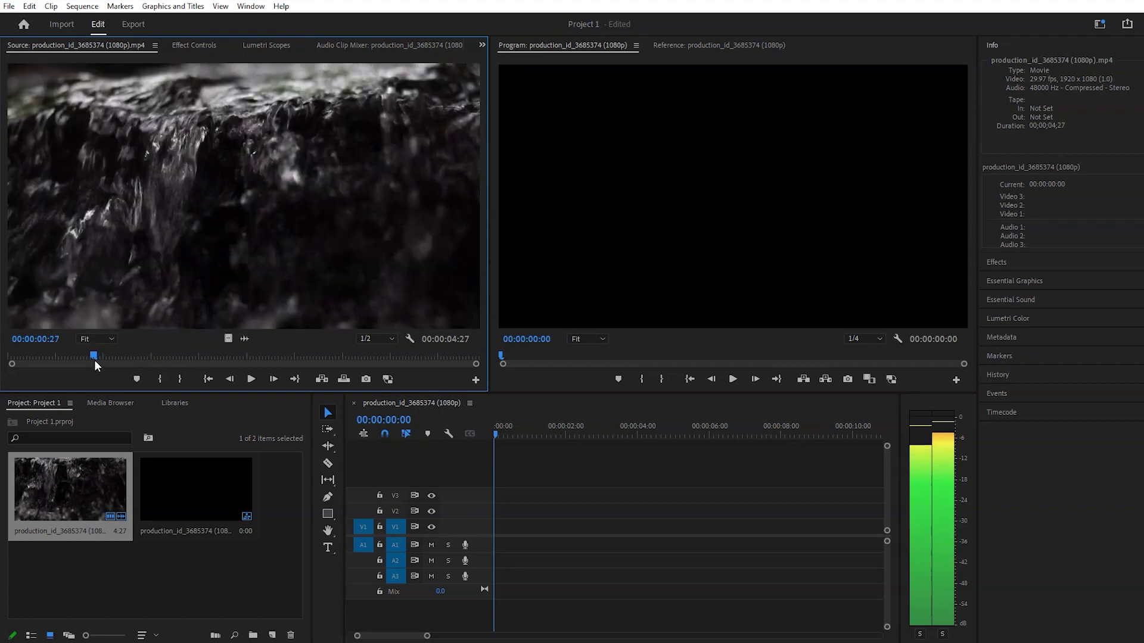
{"action": "left_click_drag", "start_coordinate": [110, 359], "coordinate": [145, 357]}
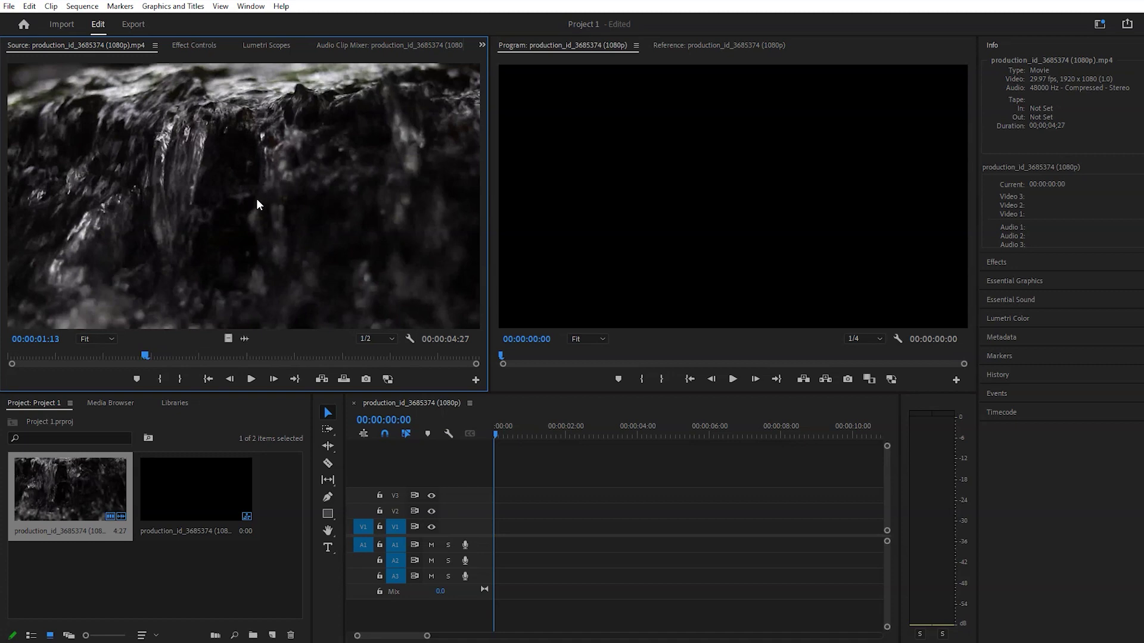
- Mark the waterfall source clip with In at 00:00:01:13 and Out at 00:00:02:15
{"action": "key", "text": "i"}
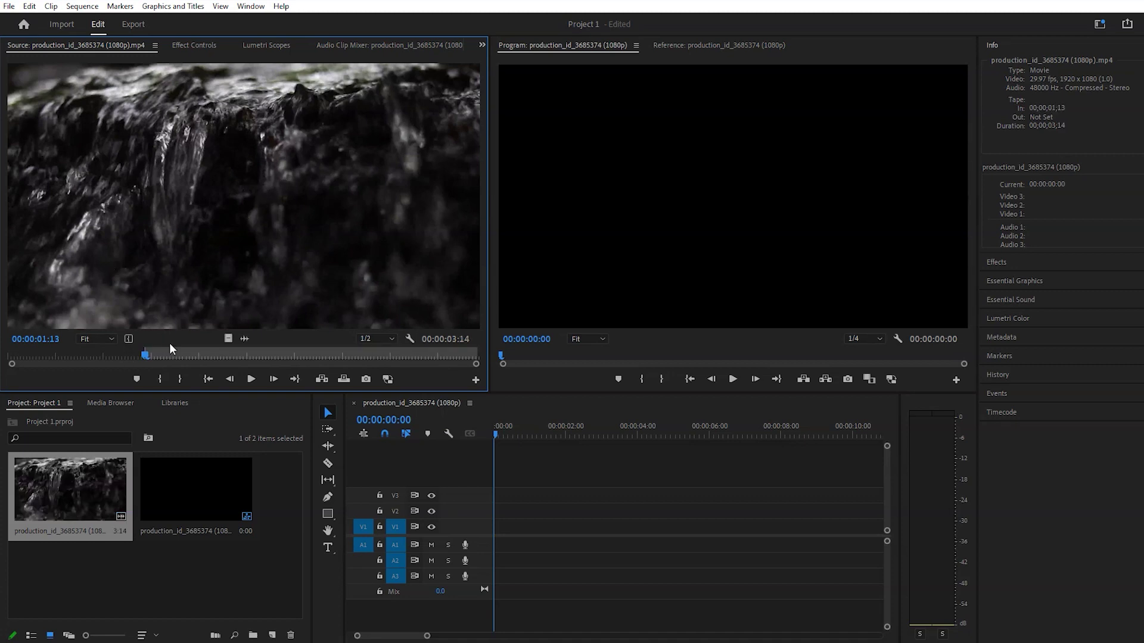
{"action": "left_click_drag", "start_coordinate": [146, 359], "coordinate": [248, 358]}
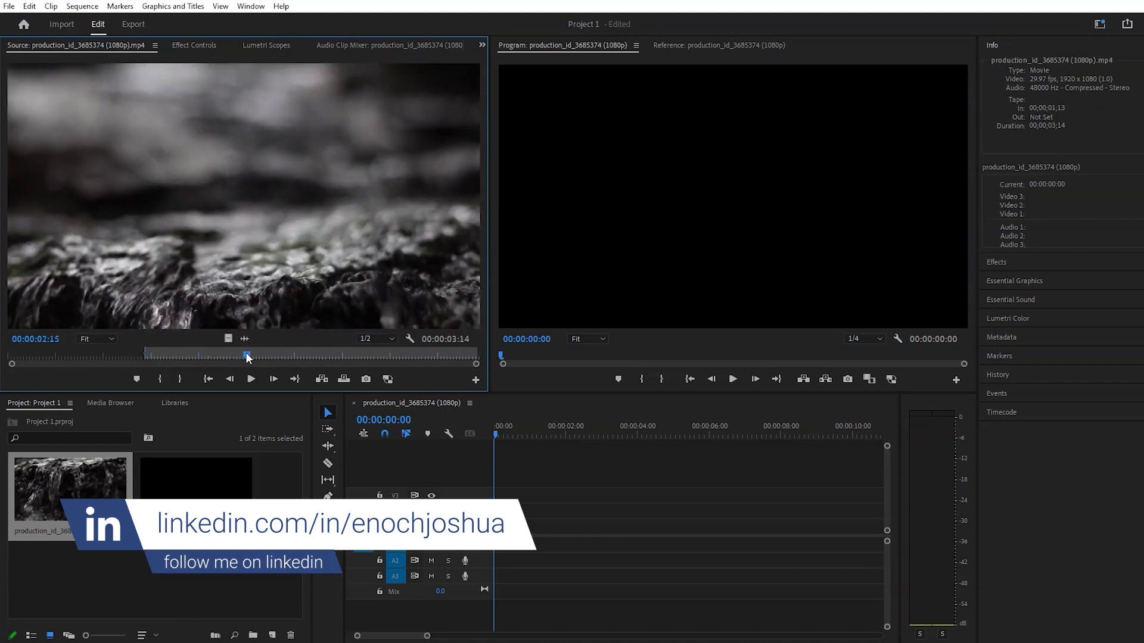
{"action": "key", "text": "o"}
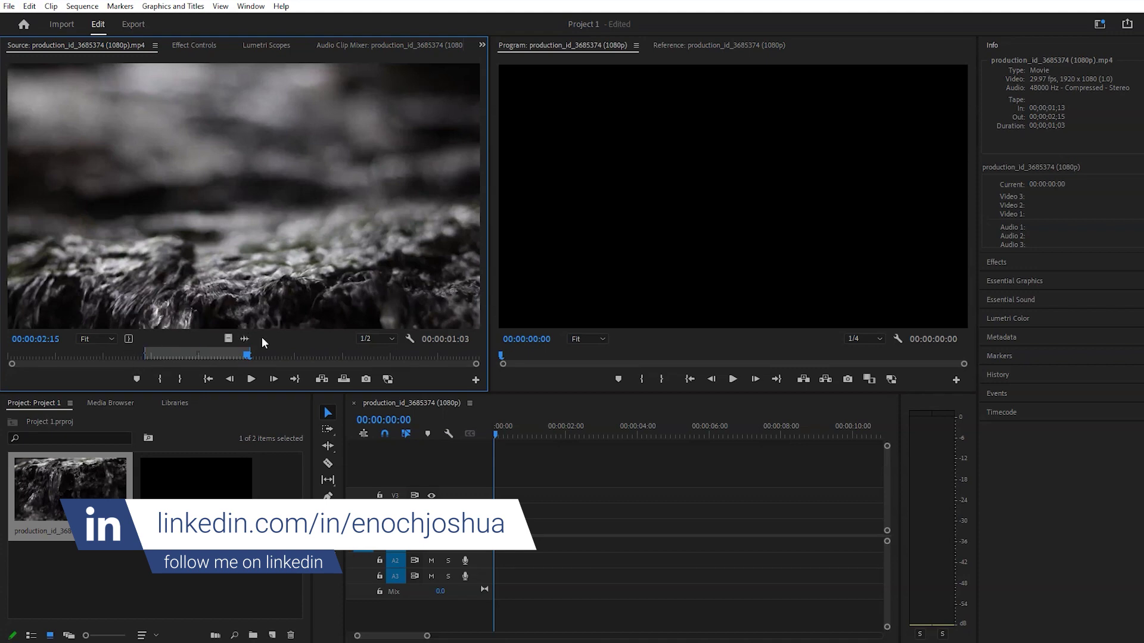
{"action": "left_click_drag", "start_coordinate": [247, 356], "coordinate": [144, 356]}
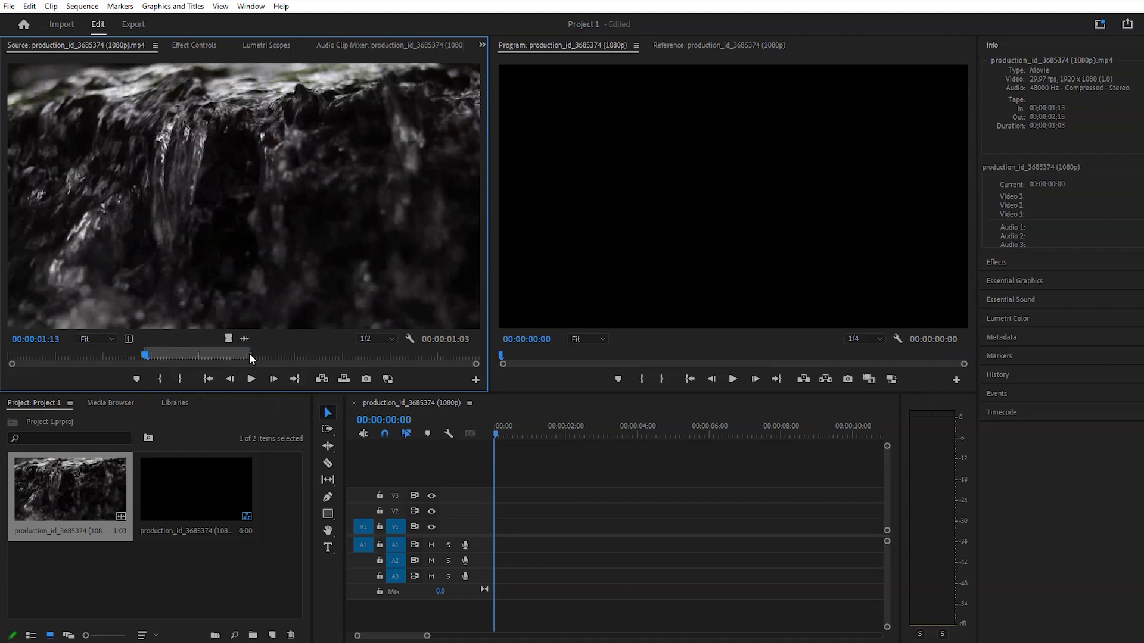
{"action": "left_click", "coordinate": [295, 380]}
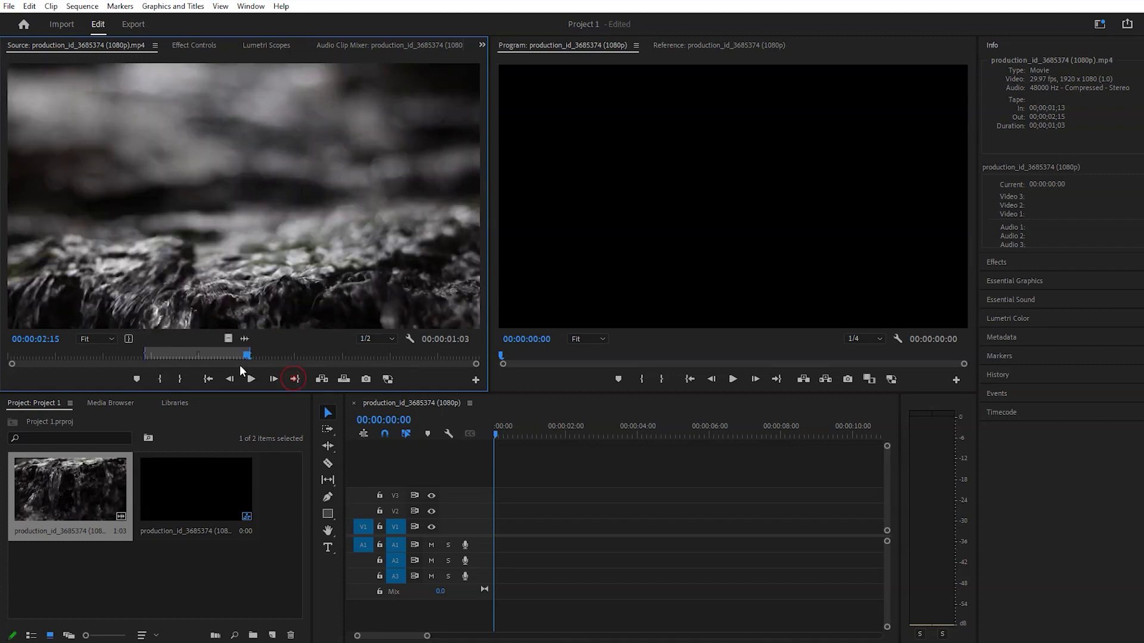
{"action": "key", "text": "shift+Left"}
{"action": "key", "text": "shift+Left"}
- Extend the Out point to 00:00:02:22, then trial the video-only range on V3 and delete it
{"action": "mouse_move", "coordinate": [251, 354]}
{"action": "left_mouse_down"}
{"action": "mouse_move", "coordinate": [273, 353]}
{"action": "mouse_move", "coordinate": [184, 353]}
{"action": "left_mouse_up"}
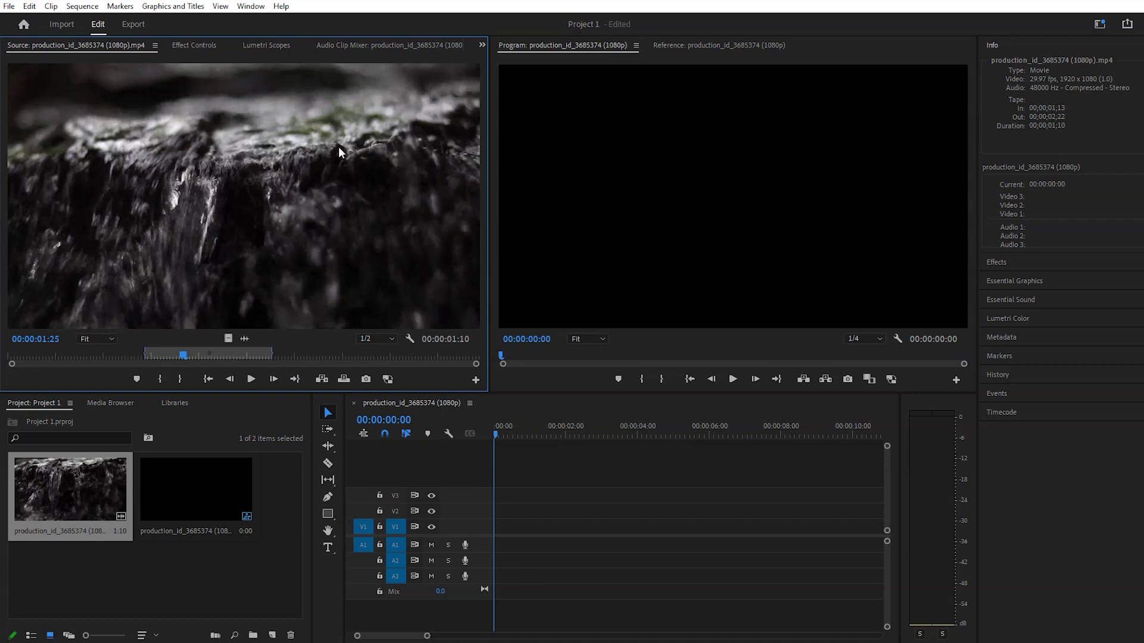
{"action": "left_click", "coordinate": [228, 339]}
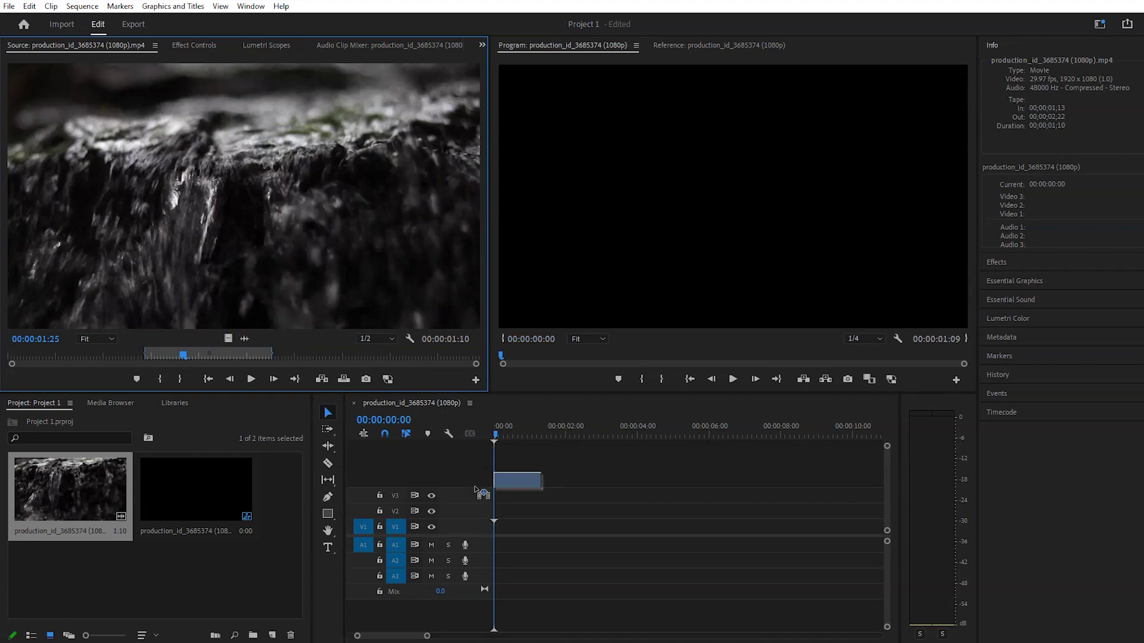
{"action": "left_click_drag", "start_coordinate": [359, 380], "coordinate": [525, 495]}
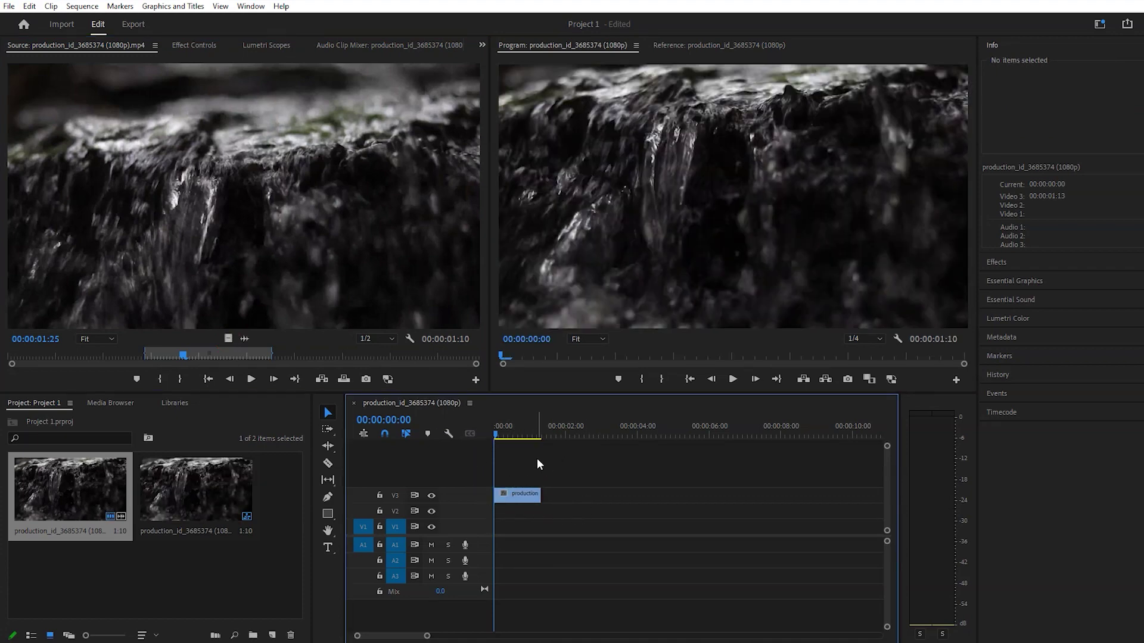
{"action": "left_click_drag", "start_coordinate": [509, 432], "coordinate": [495, 443]}
{"action": "left_click", "coordinate": [516, 499]}
{"action": "key", "text": "Delete"}
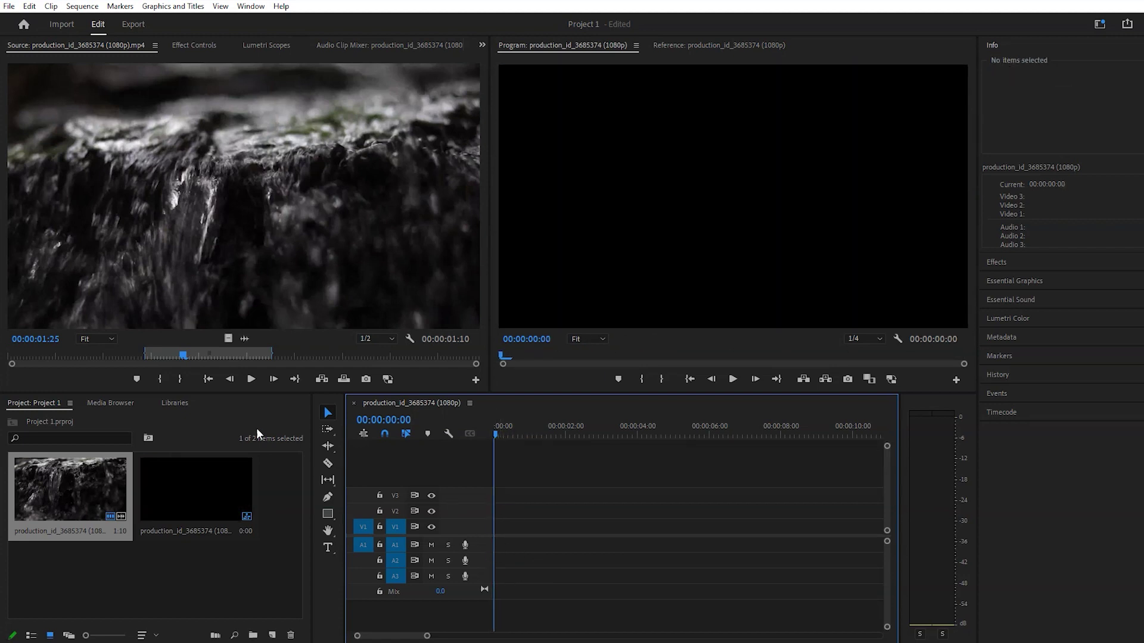
- Place the 00:00:01:10 marked range with audio at the sequence start on V1 and A1
{"action": "mouse_move", "coordinate": [244, 338]}
{"action": "left_mouse_down"}
{"action": "mouse_move", "coordinate": [503, 532]}
{"action": "mouse_move", "coordinate": [500, 548]}
{"action": "left_mouse_up"}
{"action": "key", "text": "ctrl+z"}
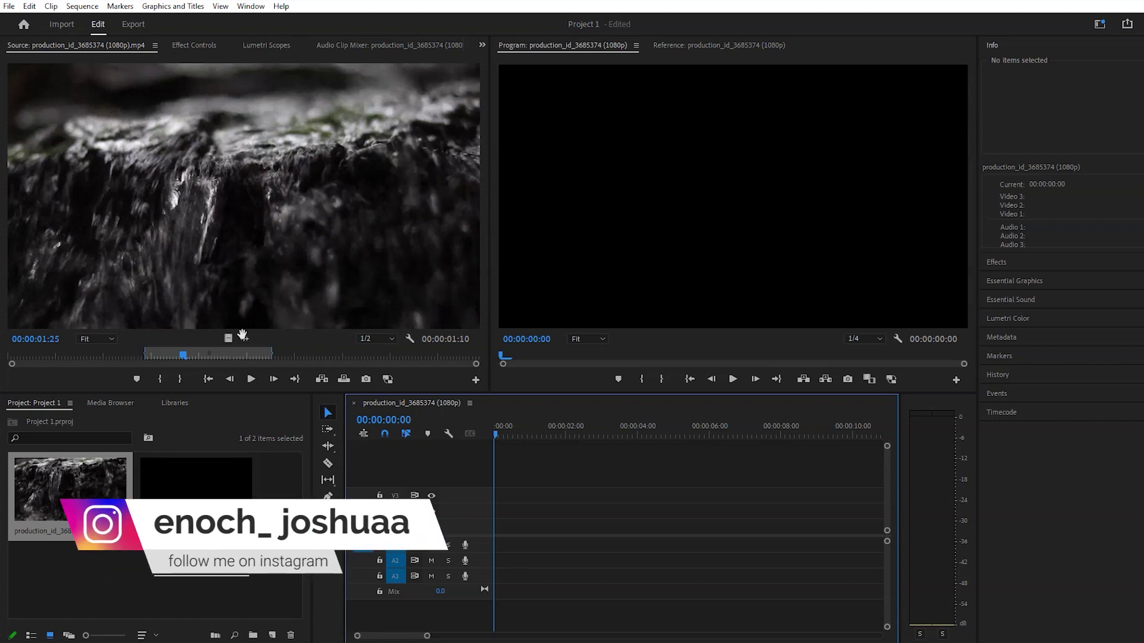
{"action": "mouse_move", "coordinate": [206, 151]}
{"action": "left_mouse_down"}
{"action": "mouse_move", "coordinate": [514, 512]}
{"action": "mouse_move", "coordinate": [500, 531]}
{"action": "left_mouse_up"}
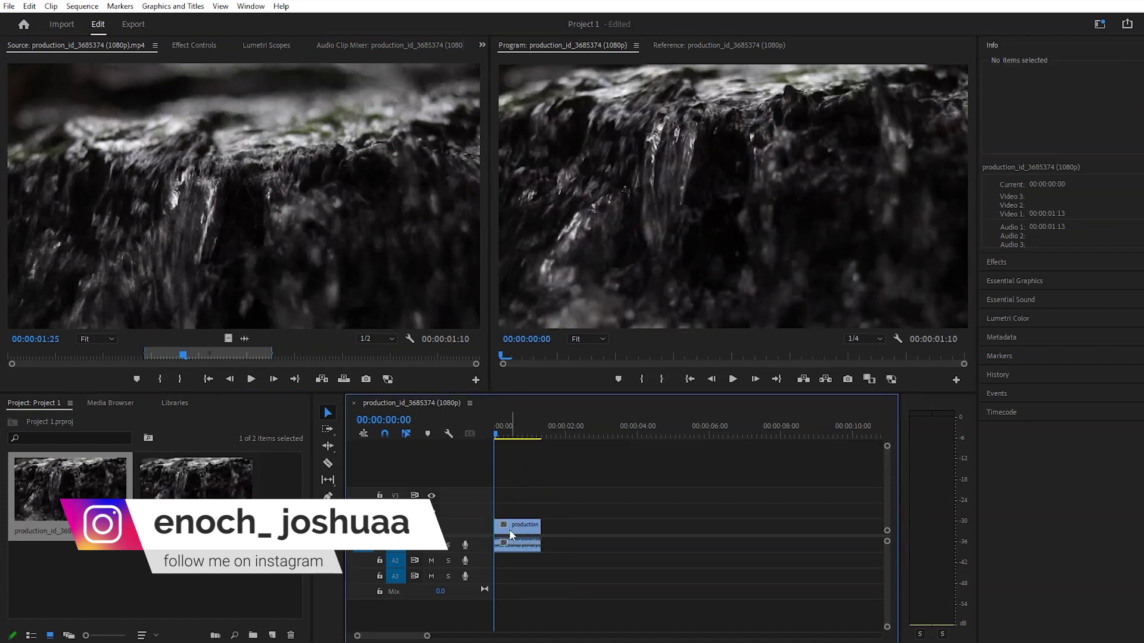
- Play back the placed waterfall clip on the timeline
{"action": "left_click", "coordinate": [532, 531]}
{"action": "key", "text": "space"}
{"action": "key", "text": "space"}
{"action": "key", "text": "="}
{"action": "key", "text": "="}
{"action": "key", "text": "="}
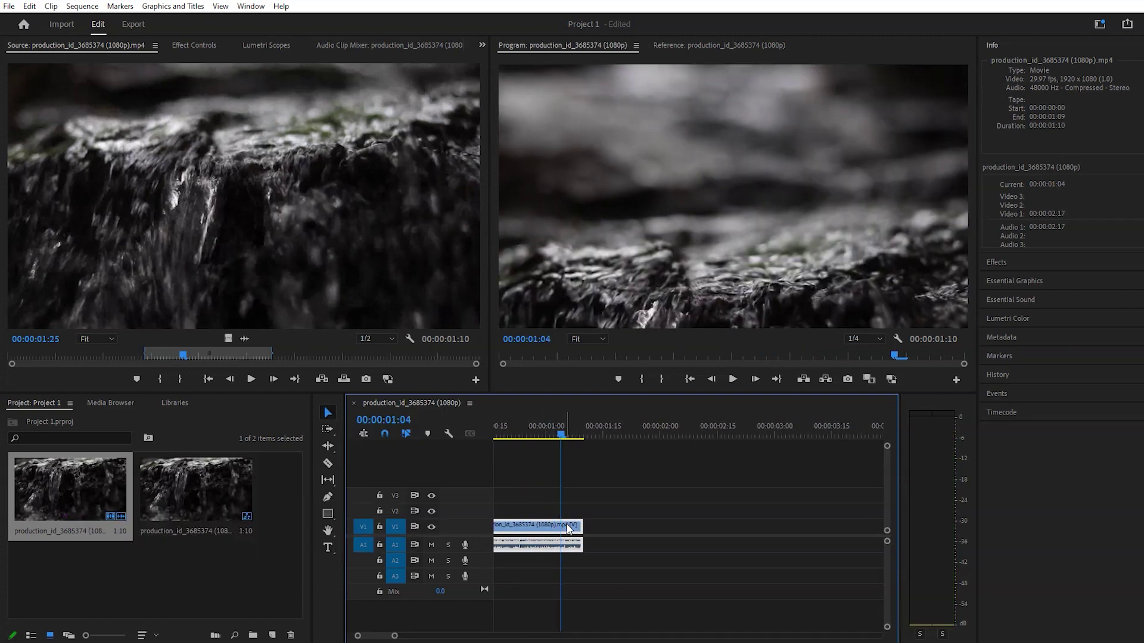
- Extend the V1/A1 clip's end by six frames to 00:00:01:16 and scrub to review it
{"action": "left_click_drag", "start_coordinate": [582, 527], "coordinate": [599, 528]}
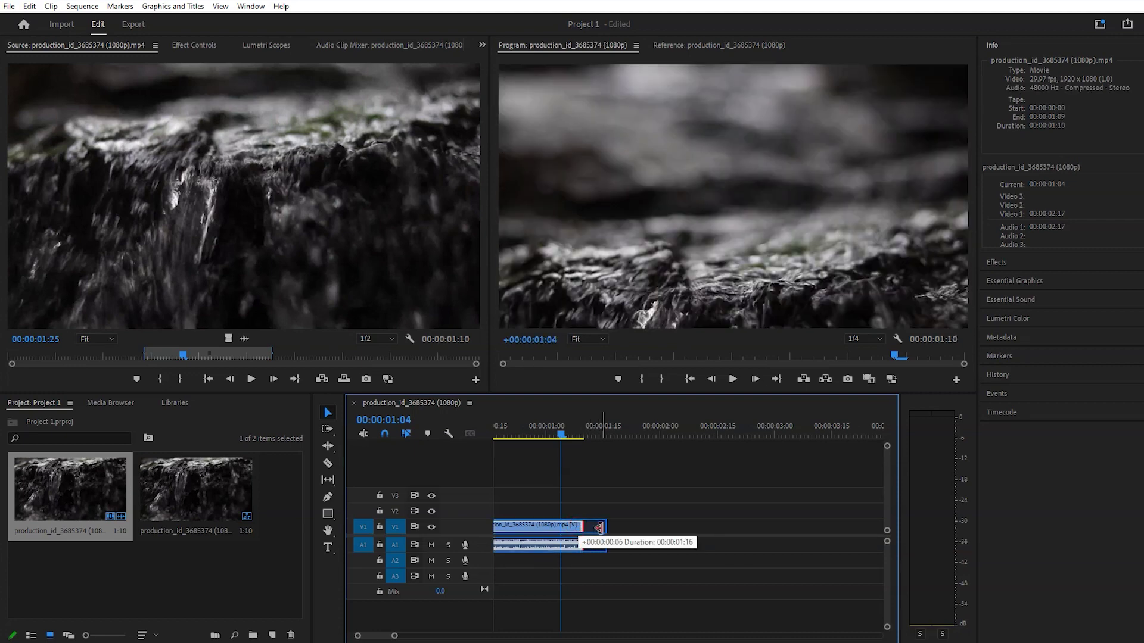
{"action": "left_click_drag", "start_coordinate": [539, 431], "coordinate": [495, 427]}
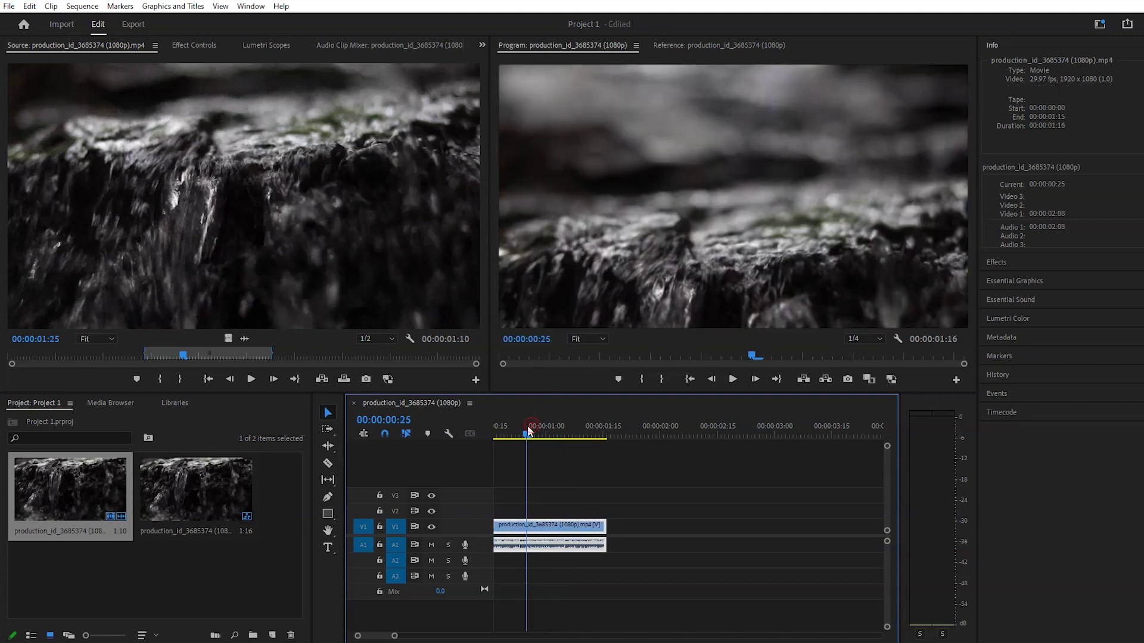
{"action": "left_click_drag", "start_coordinate": [495, 427], "coordinate": [567, 444]}
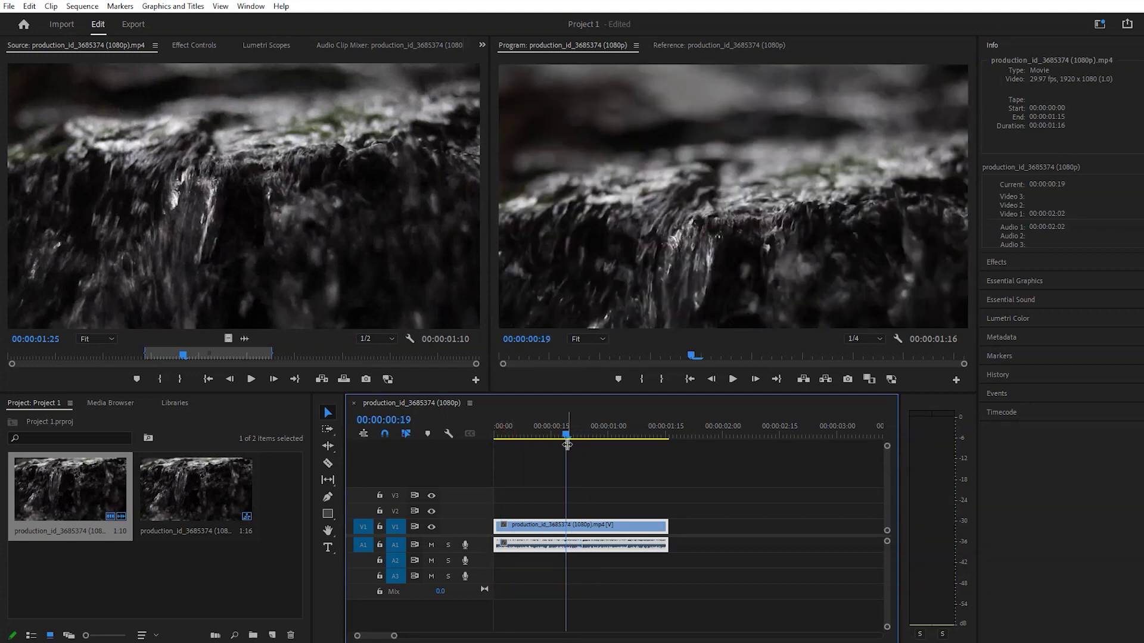